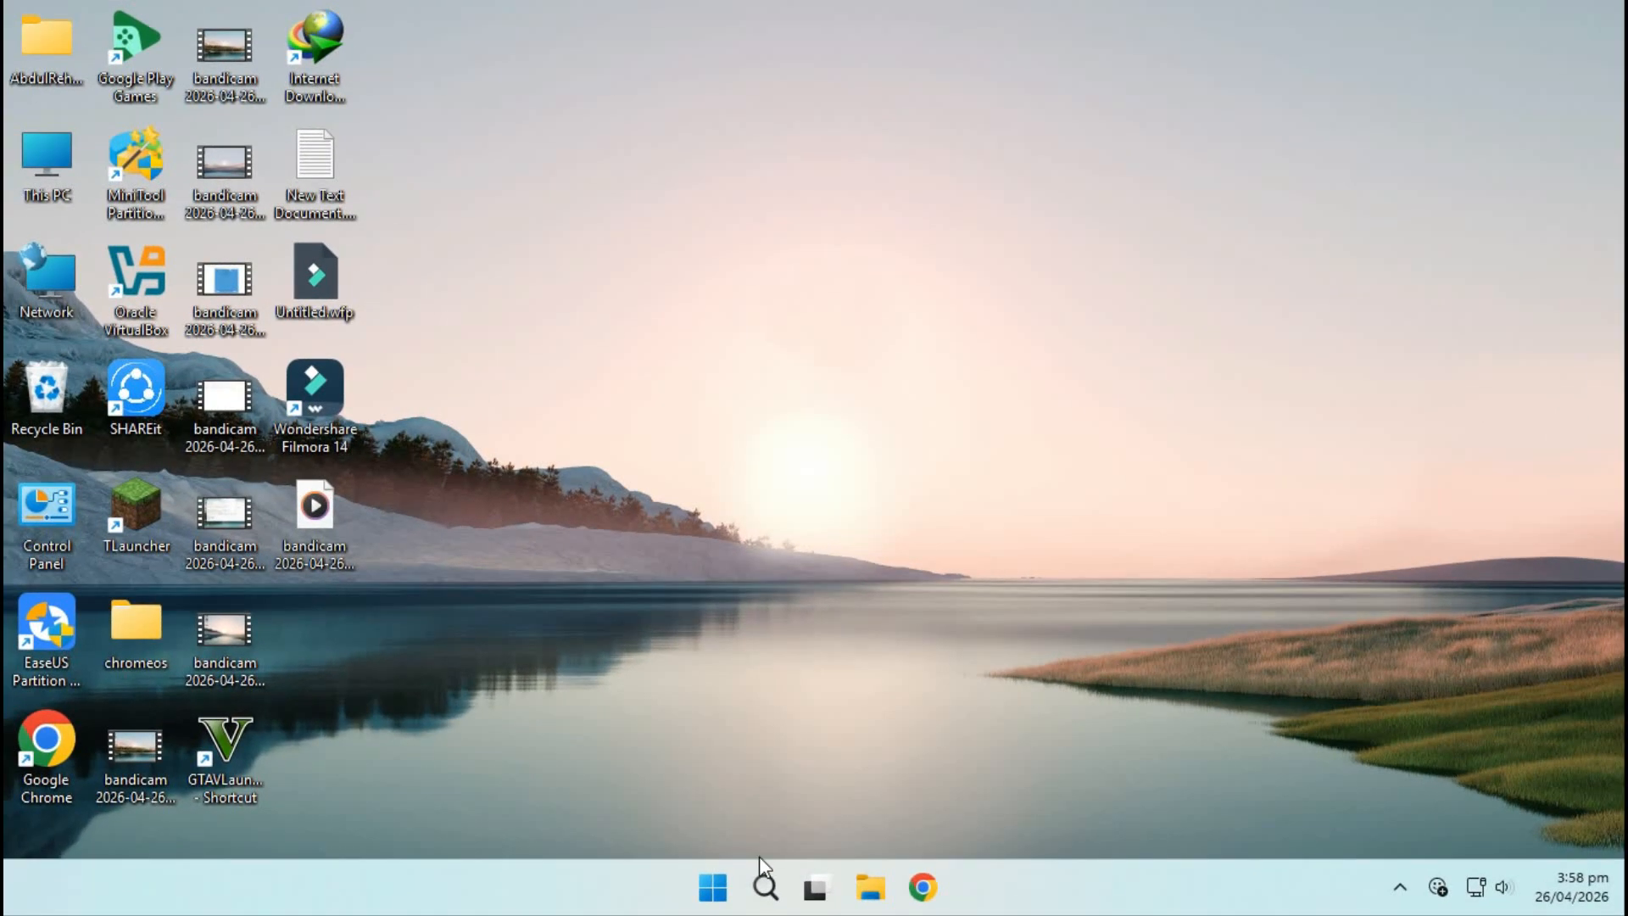
Open the Virus & threat protection settings of Windows Security from the Privacy & security section of Windows Settings.
{"action": "left_click", "coordinate": [712, 887]}
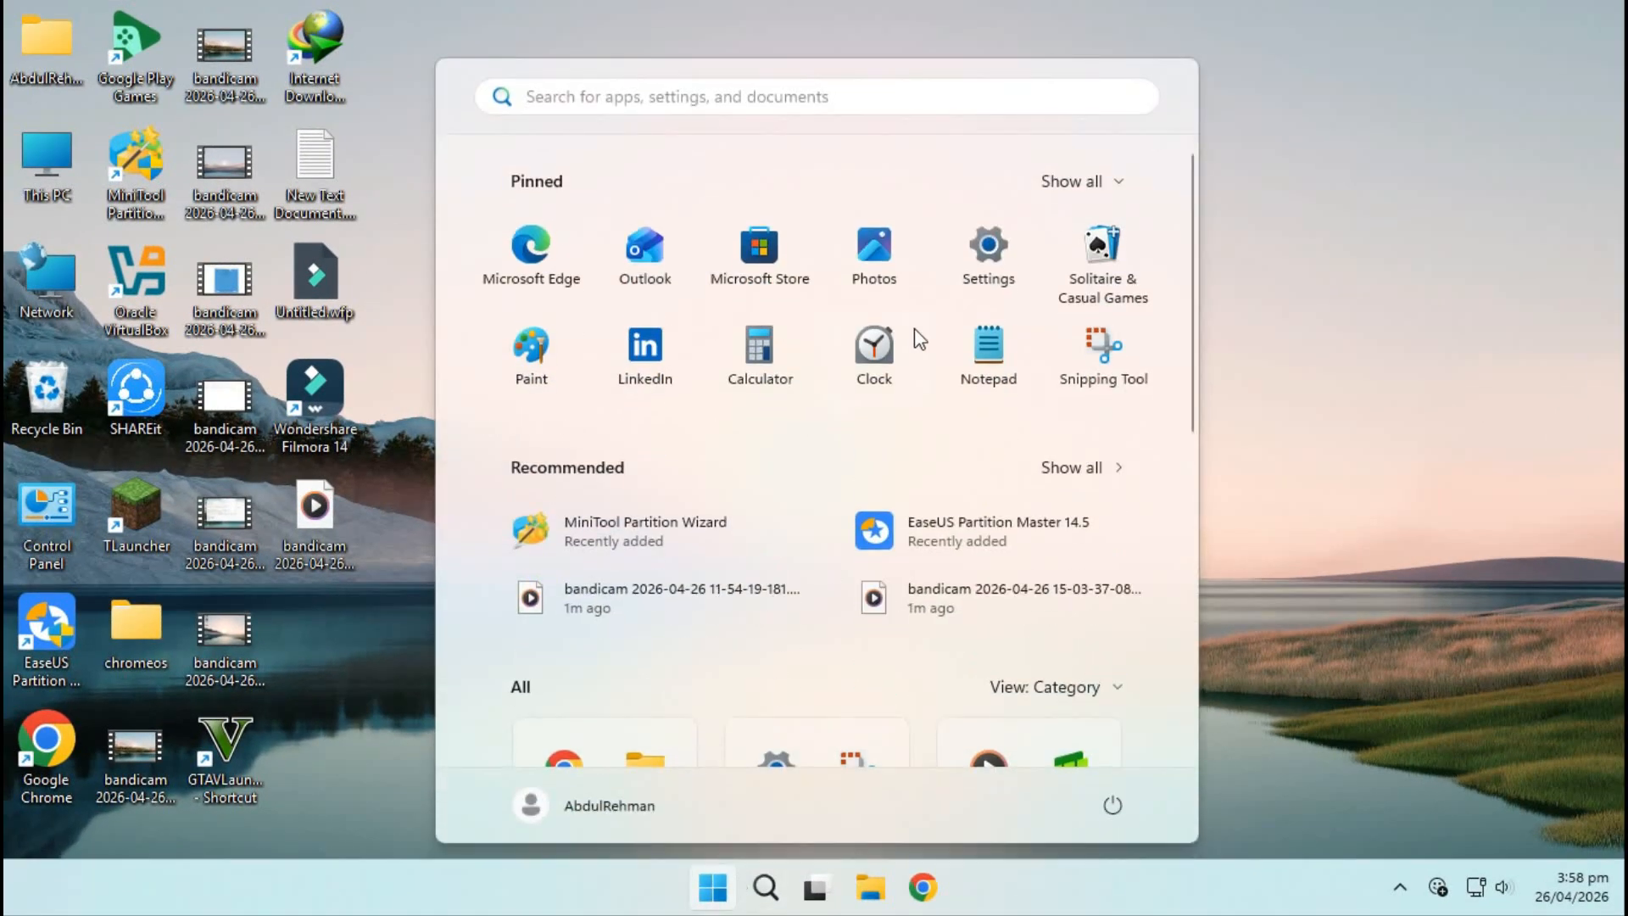
{"action": "left_click", "coordinate": [982, 274]}
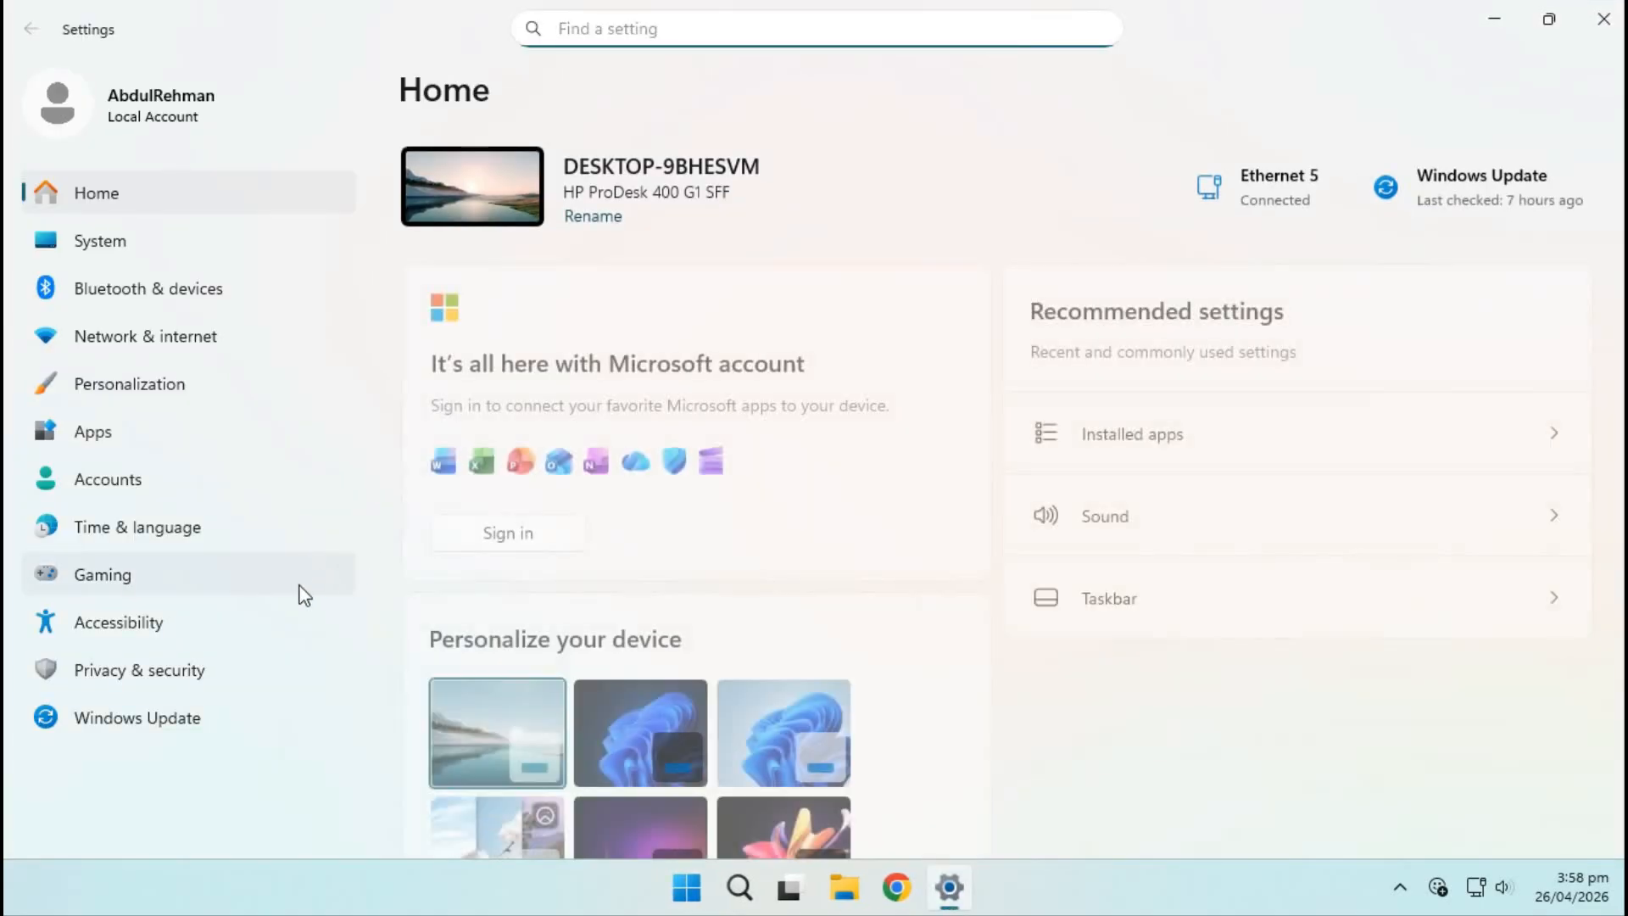
{"action": "left_click", "coordinate": [220, 677]}
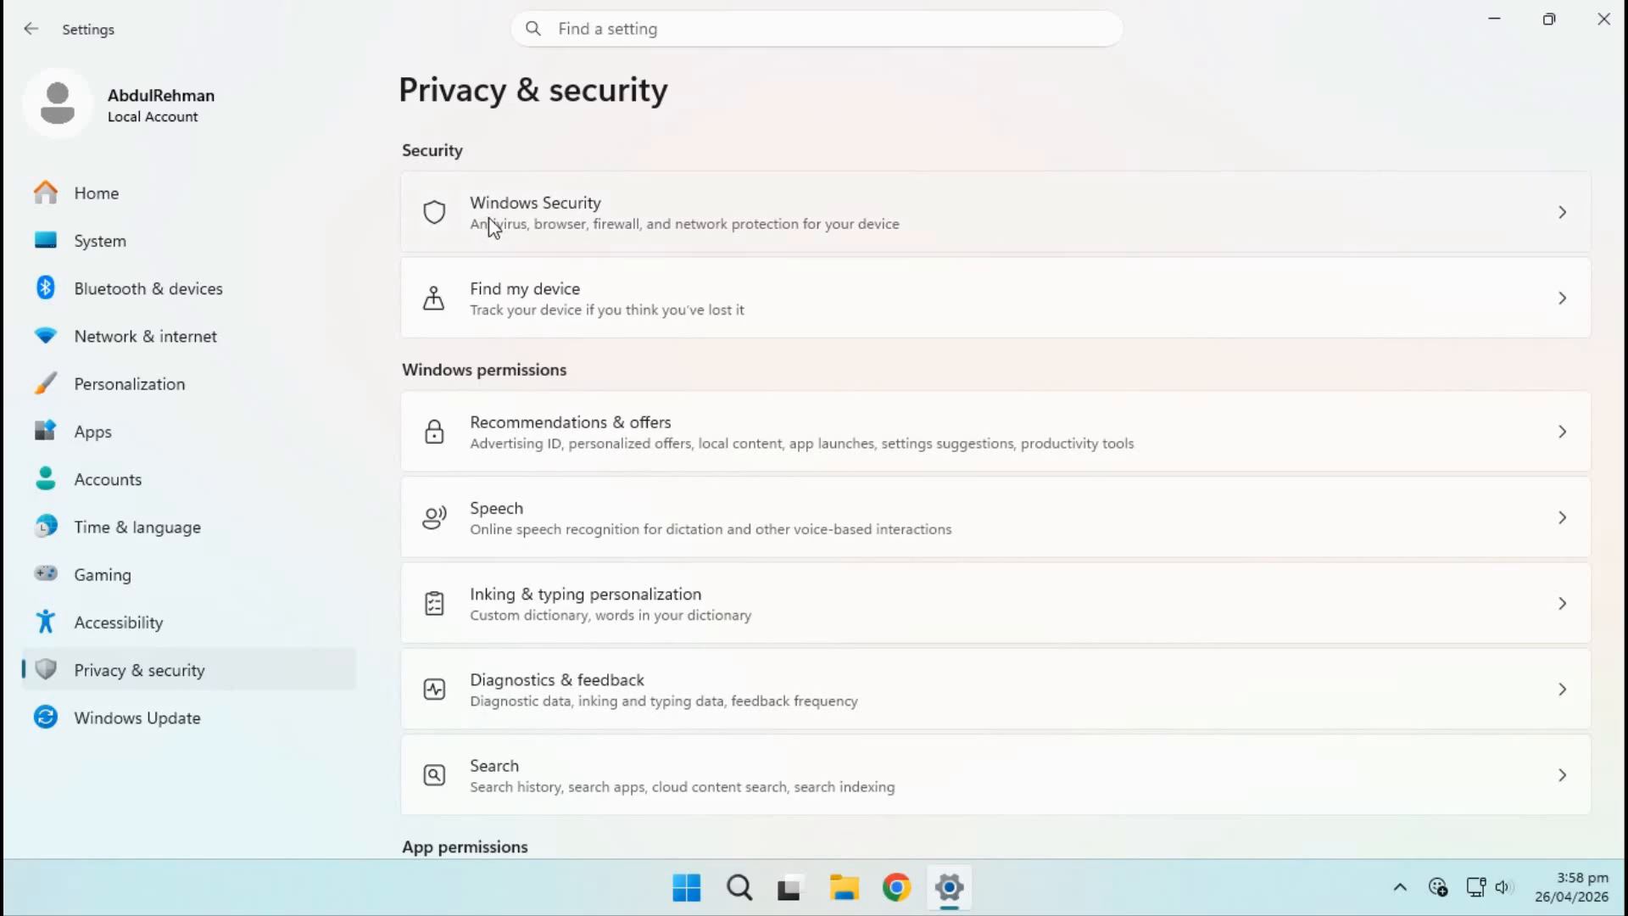
{"action": "left_click", "coordinate": [494, 222]}
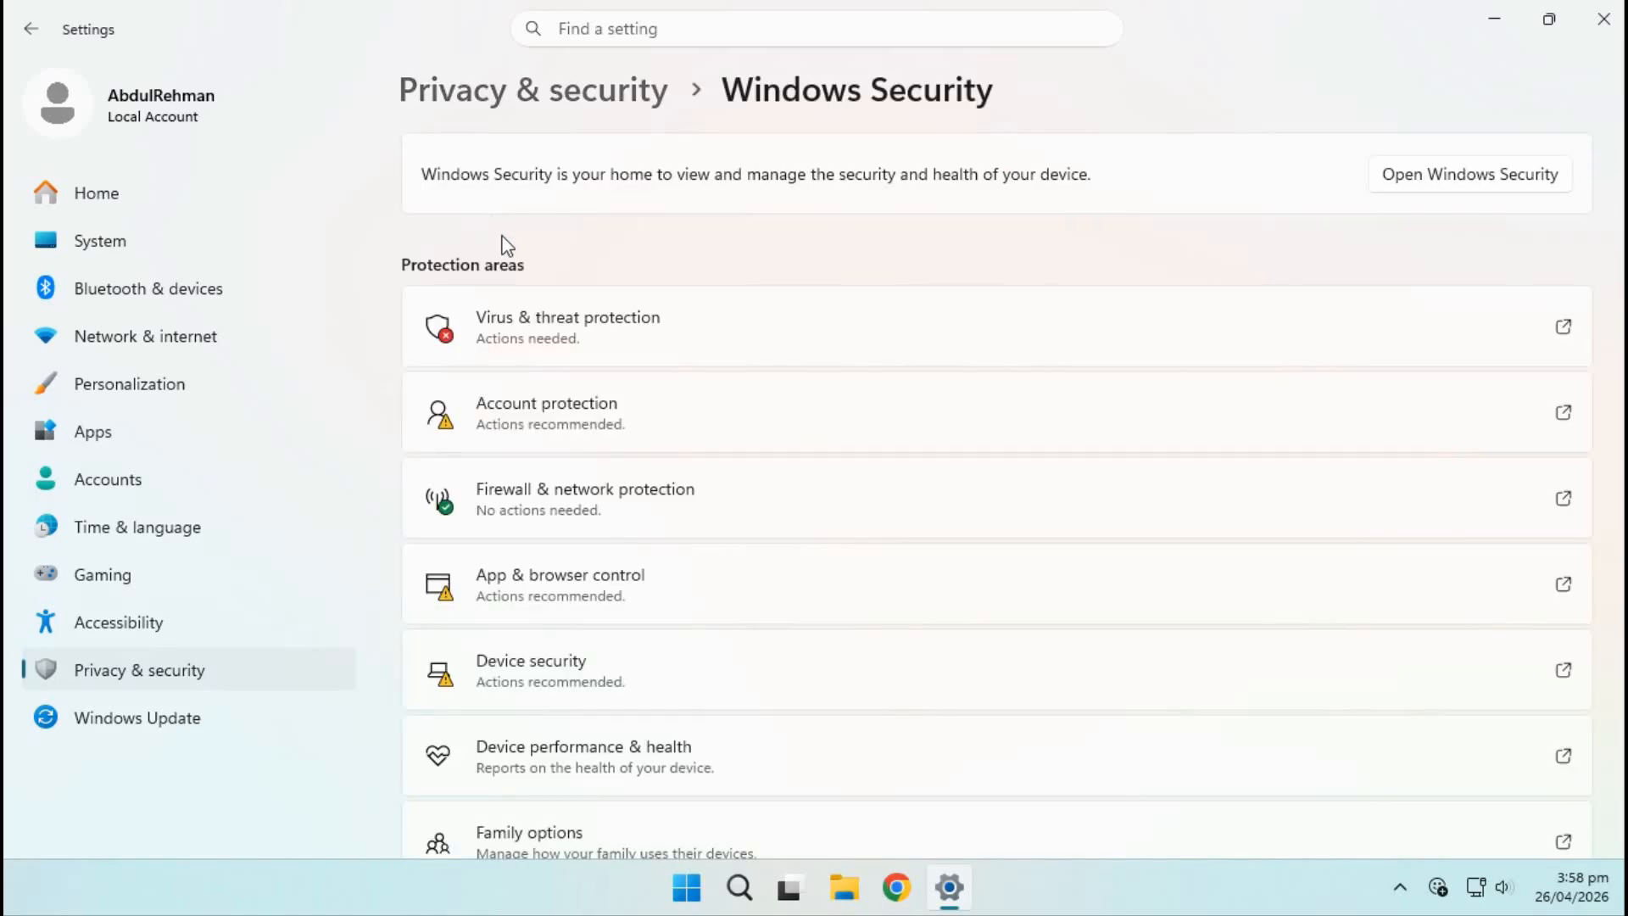
{"action": "left_click", "coordinate": [561, 339]}
{"action": "scroll", "coordinate": [509, 344], "scroll_direction": "down", "scroll_amount": 3}
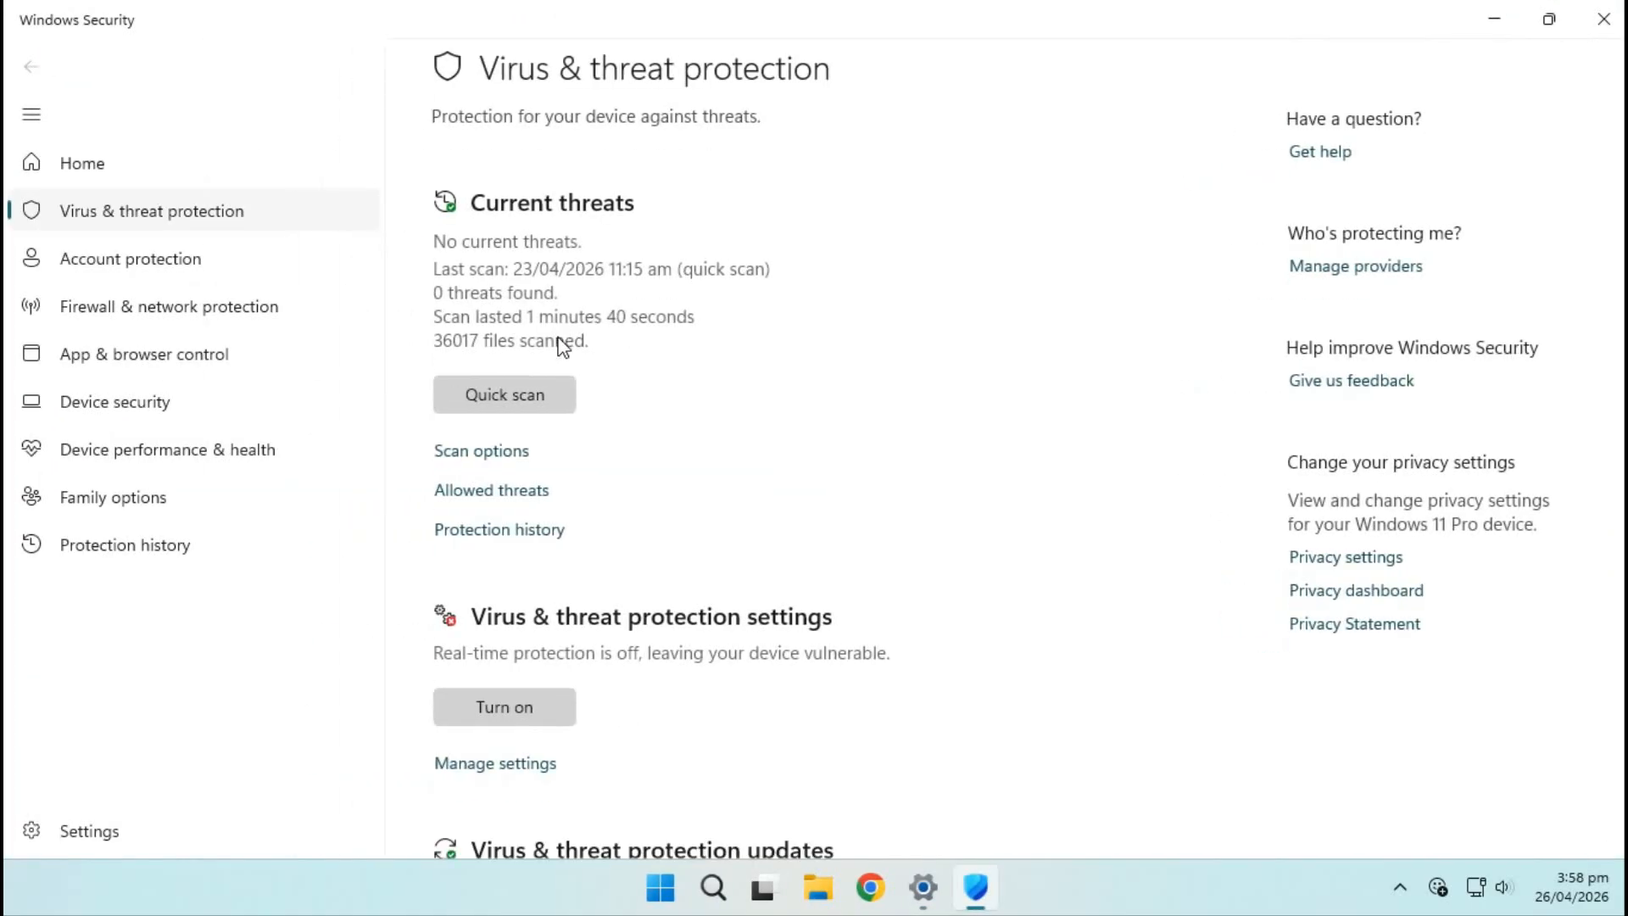
{"action": "left_click", "coordinate": [480, 536]}
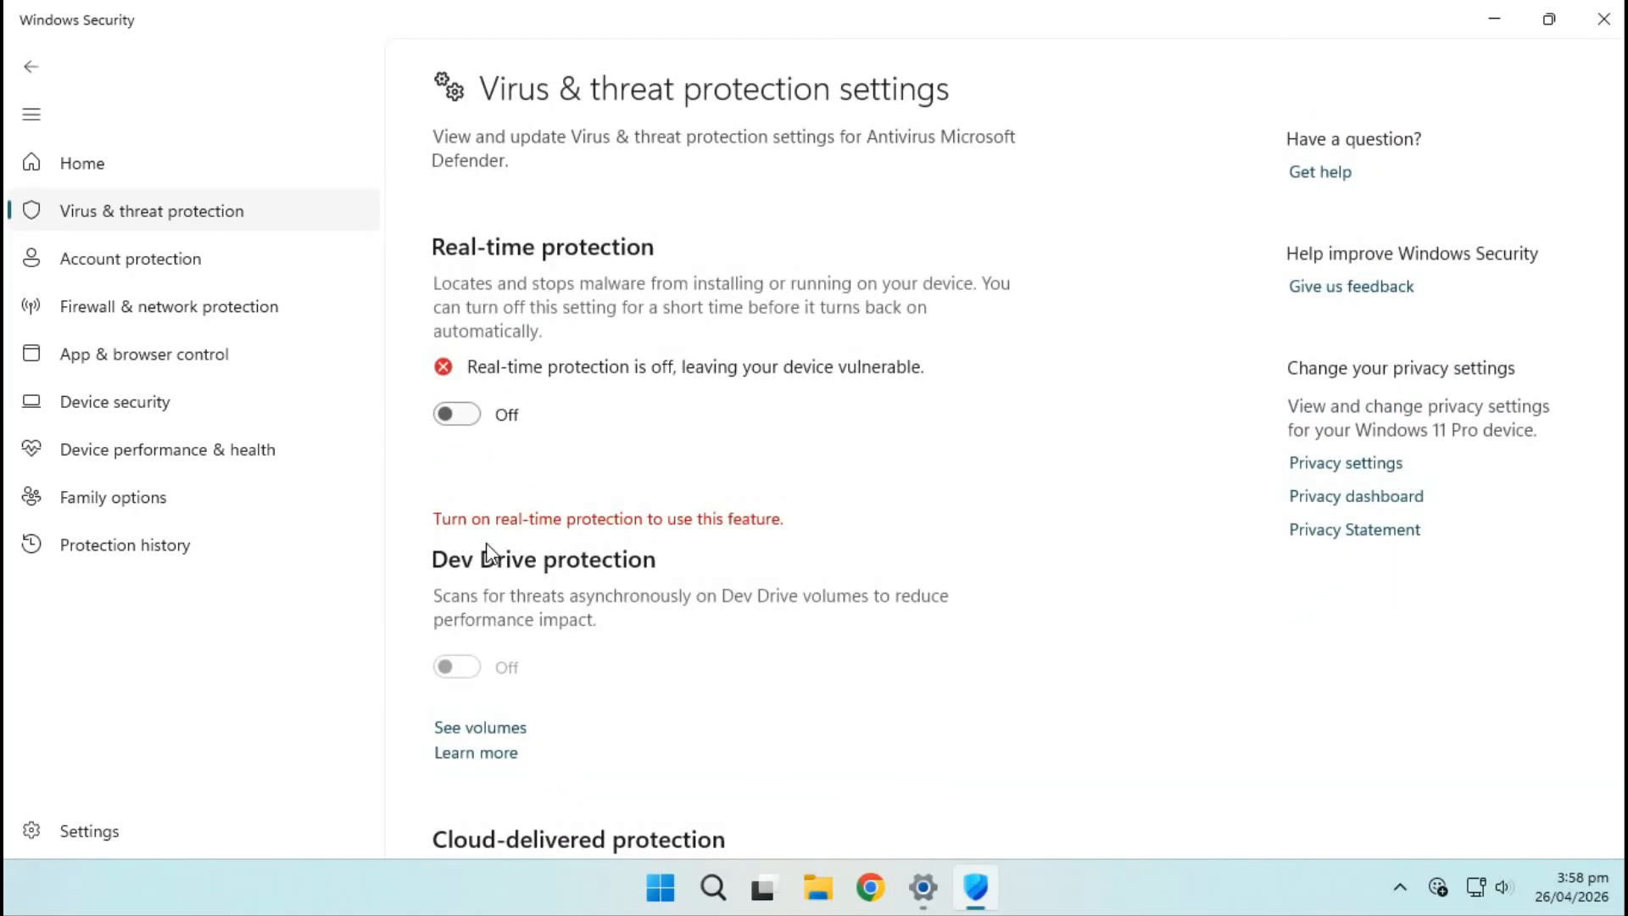
Turn on Real-time protection, minimize Windows Security and close Settings.
{"action": "left_click", "coordinate": [458, 414]}
{"action": "scroll", "coordinate": [491, 447], "scroll_direction": "down", "scroll_amount": 5}
{"action": "scroll", "coordinate": [497, 600], "scroll_direction": "up", "scroll_amount": 5}
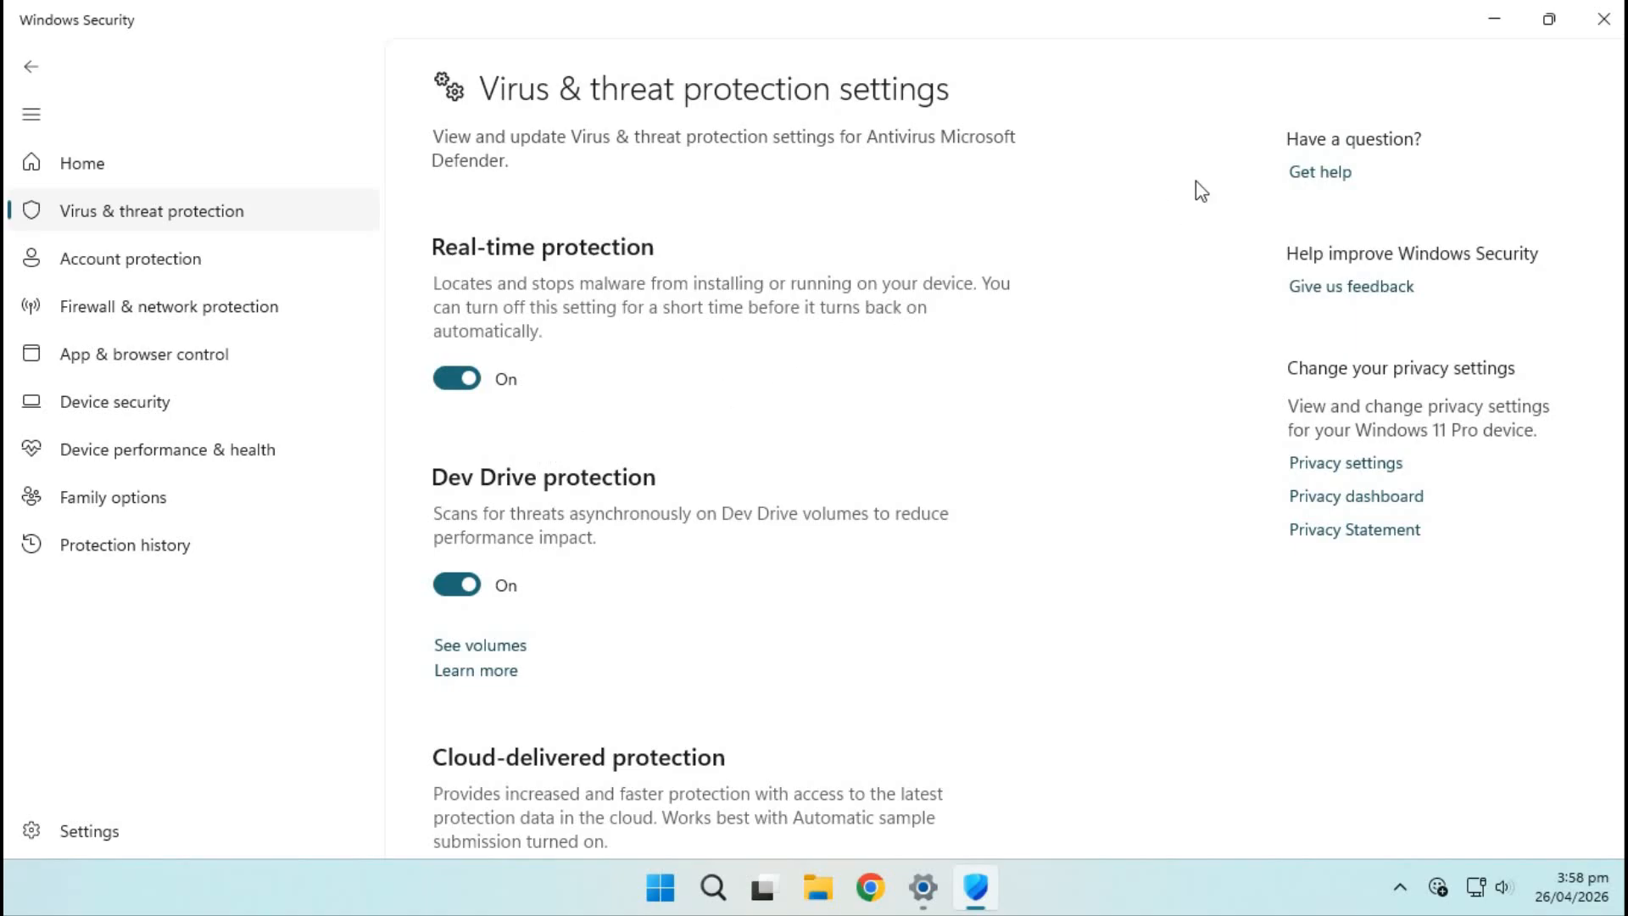
{"action": "left_click", "coordinate": [1494, 17]}
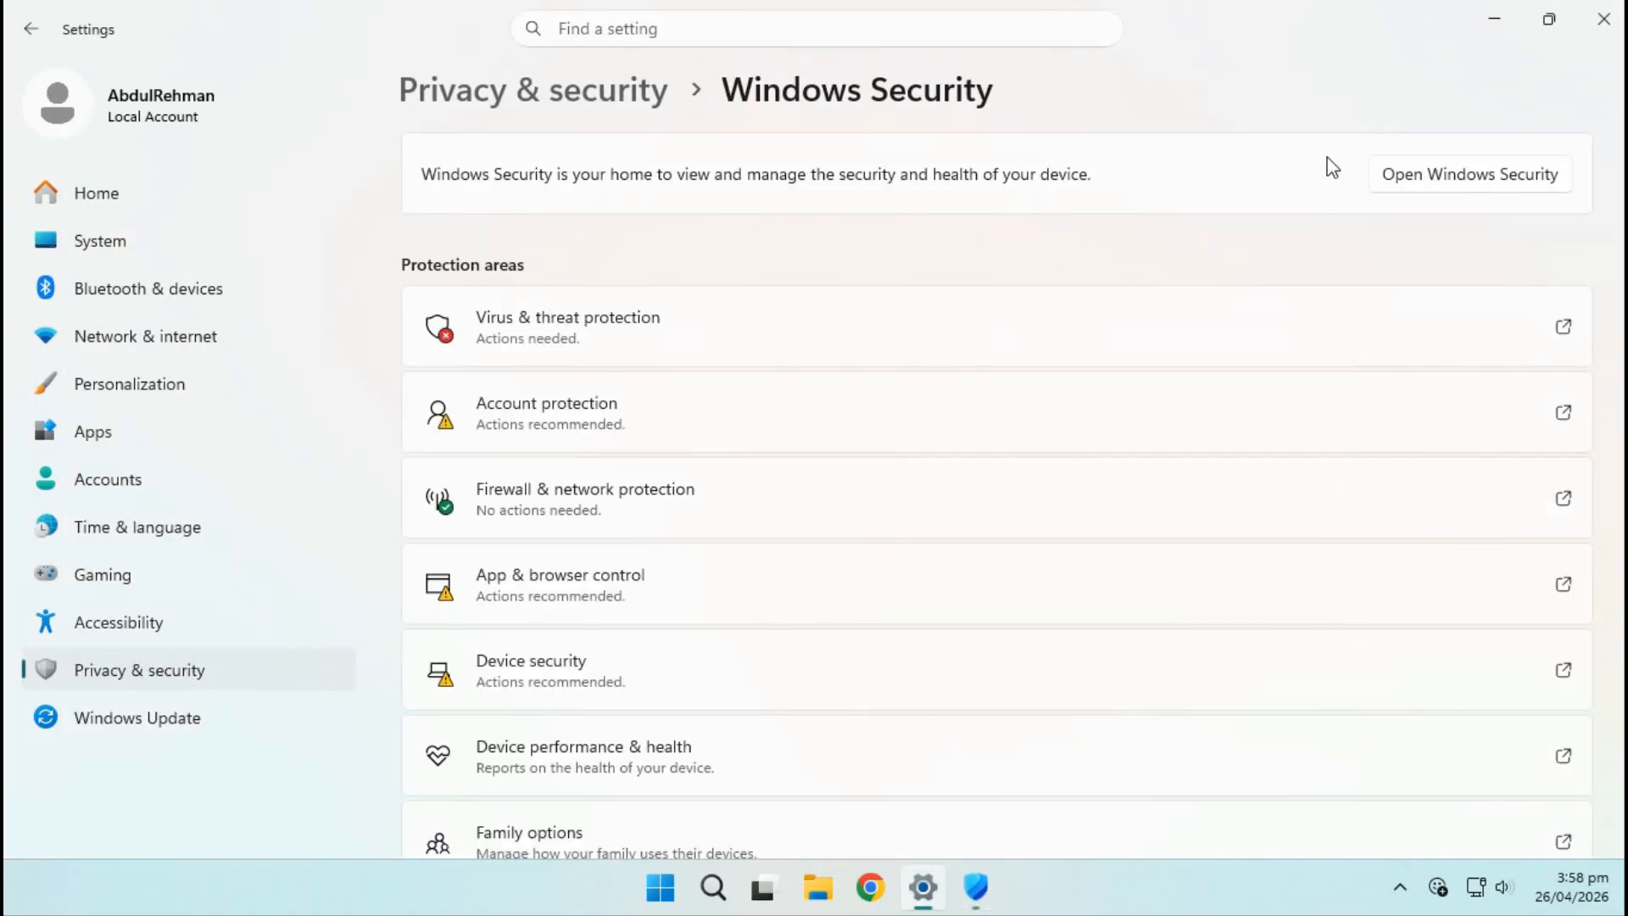
{"action": "left_click", "coordinate": [1605, 17]}
Search Windows for Registry Editor and open it.
{"action": "left_click", "coordinate": [738, 887]}
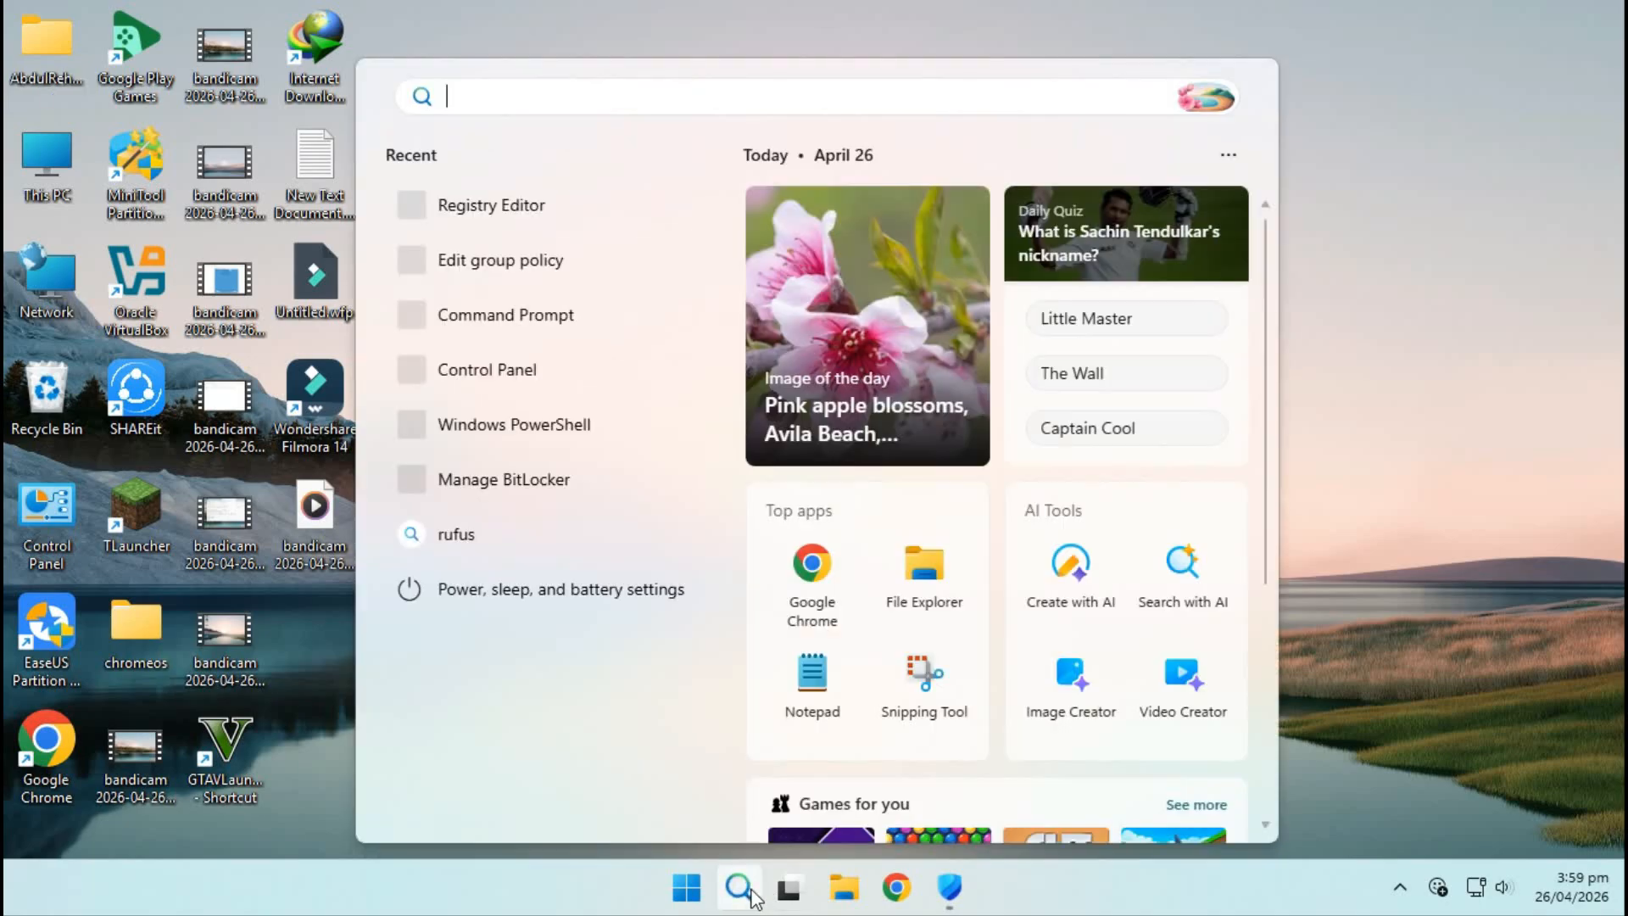
{"action": "type", "text": "t"}
{"action": "key", "text": "BackSpace"}
{"action": "type", "text": "regi"}
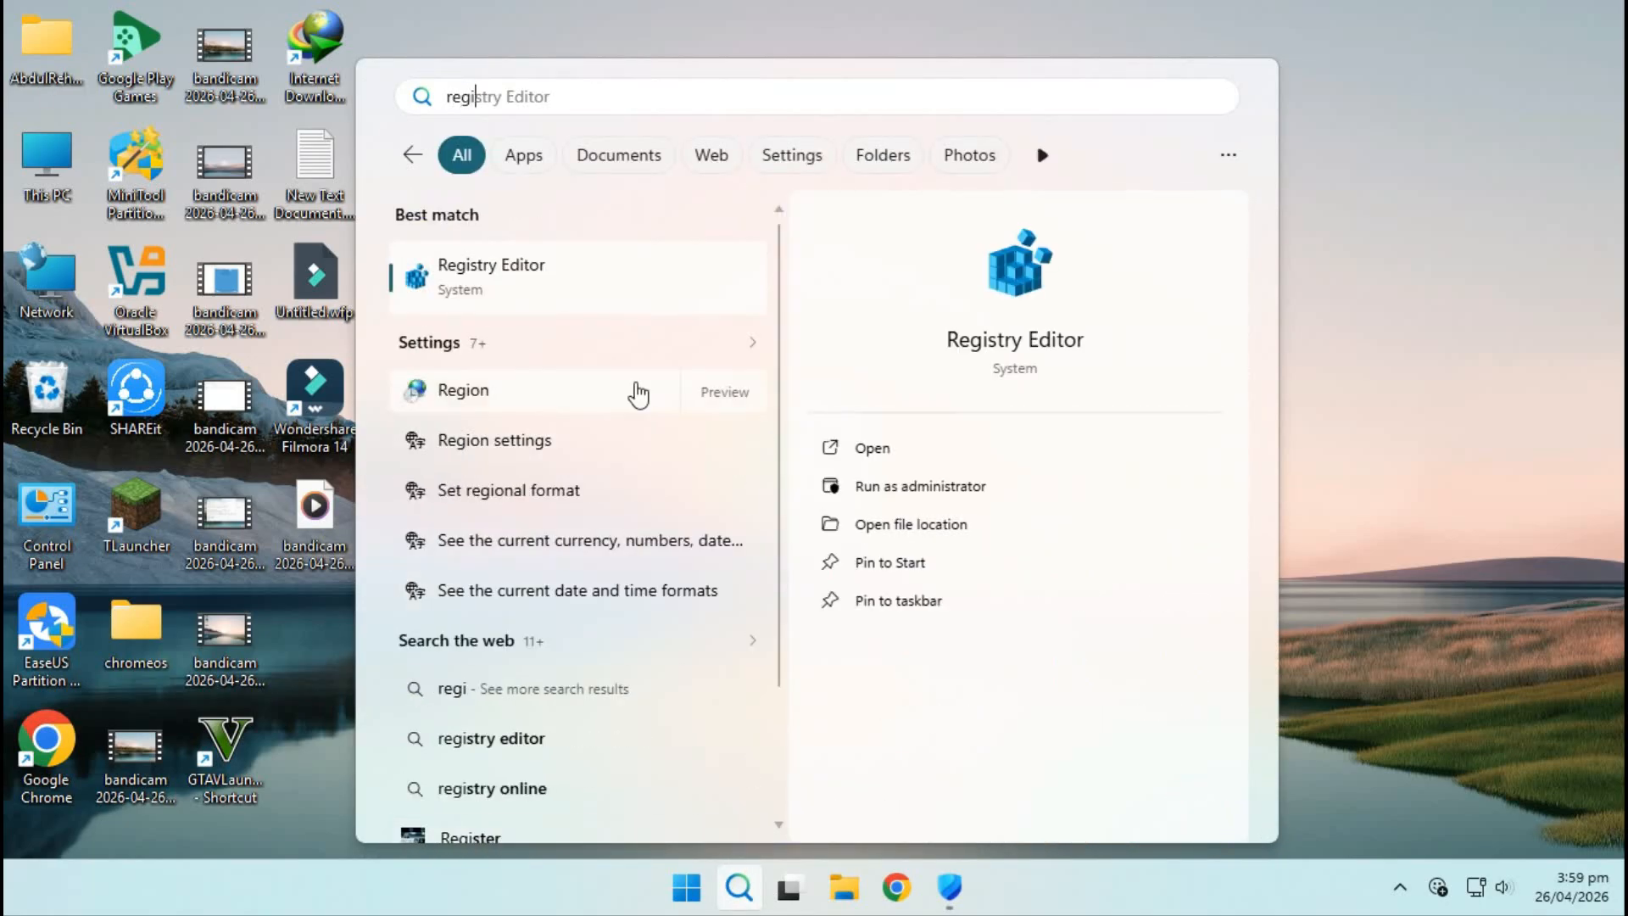
{"action": "left_click", "coordinate": [540, 280]}
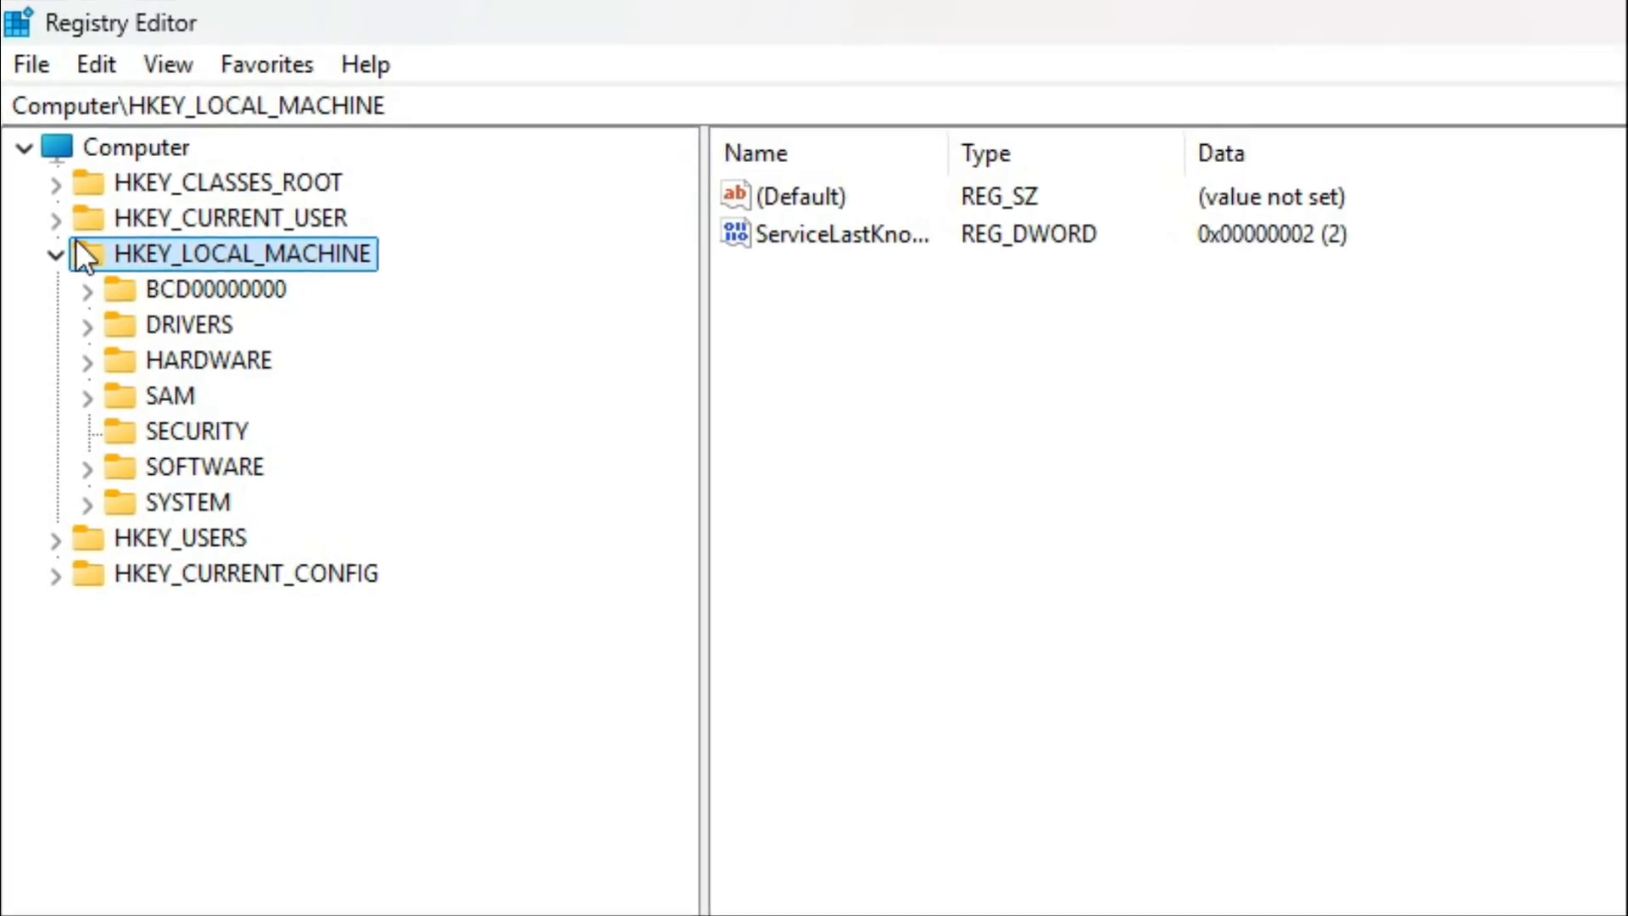
Navigate to the registry key HKEY_LOCAL_MACHINE\SOFTWARE\Policies\Microsoft\Windows Defender.
{"action": "left_click", "coordinate": [56, 253]}
{"action": "left_click", "coordinate": [56, 253]}
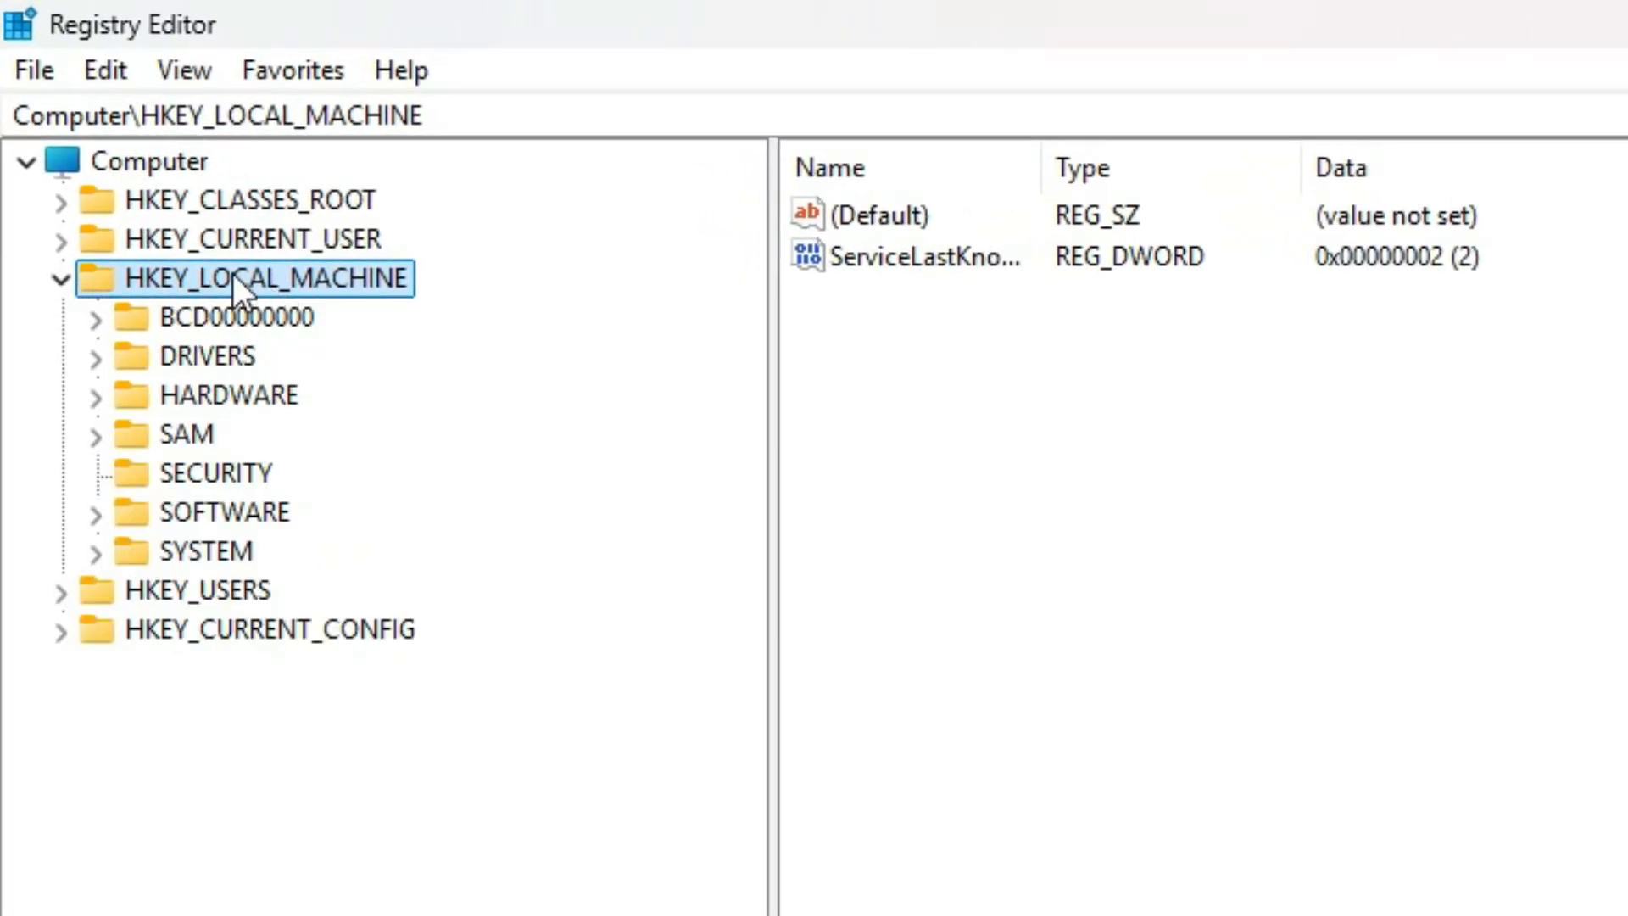
{"action": "left_click", "coordinate": [99, 518]}
{"action": "scroll", "coordinate": [203, 356], "scroll_direction": "down", "scroll_amount": 1}
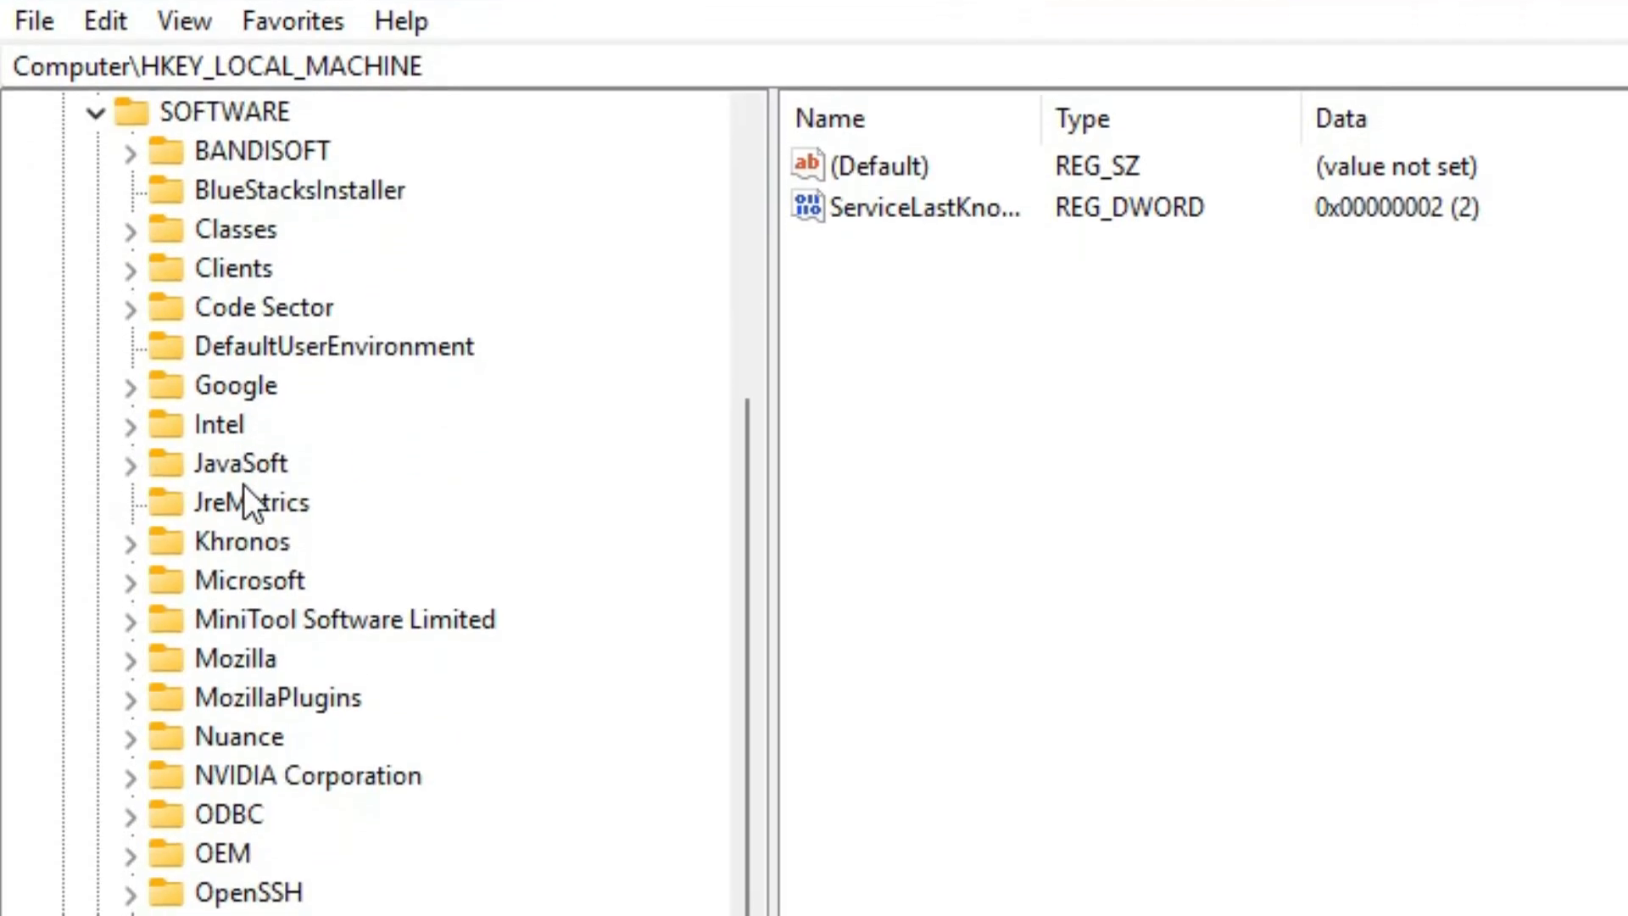
{"action": "left_click", "coordinate": [265, 750]}
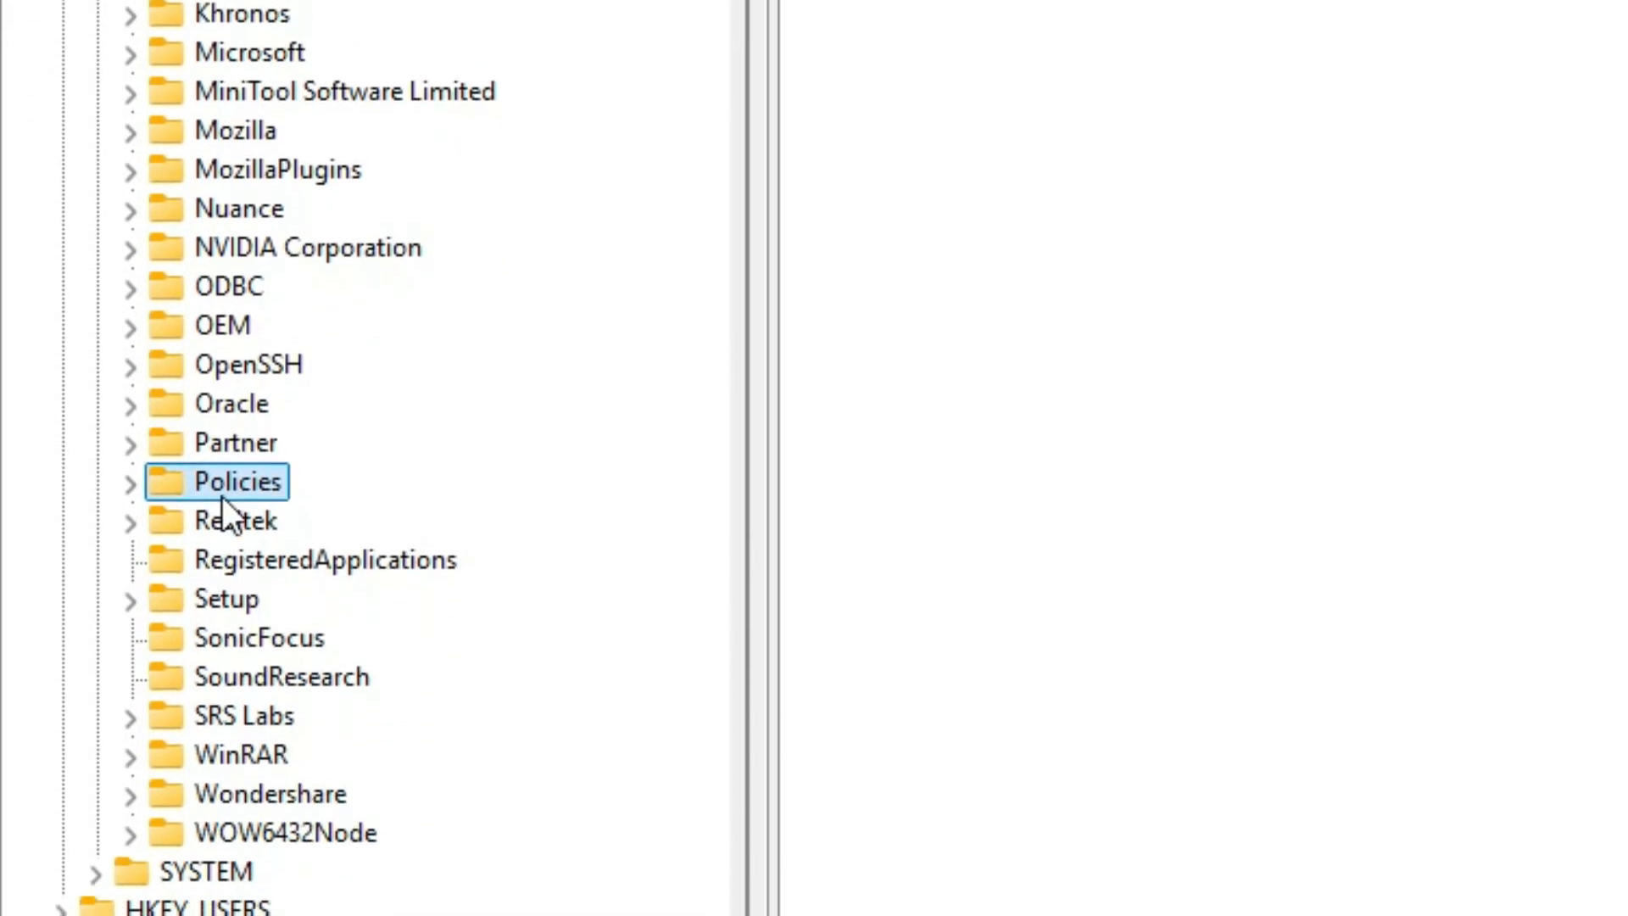
{"action": "left_click", "coordinate": [132, 752]}
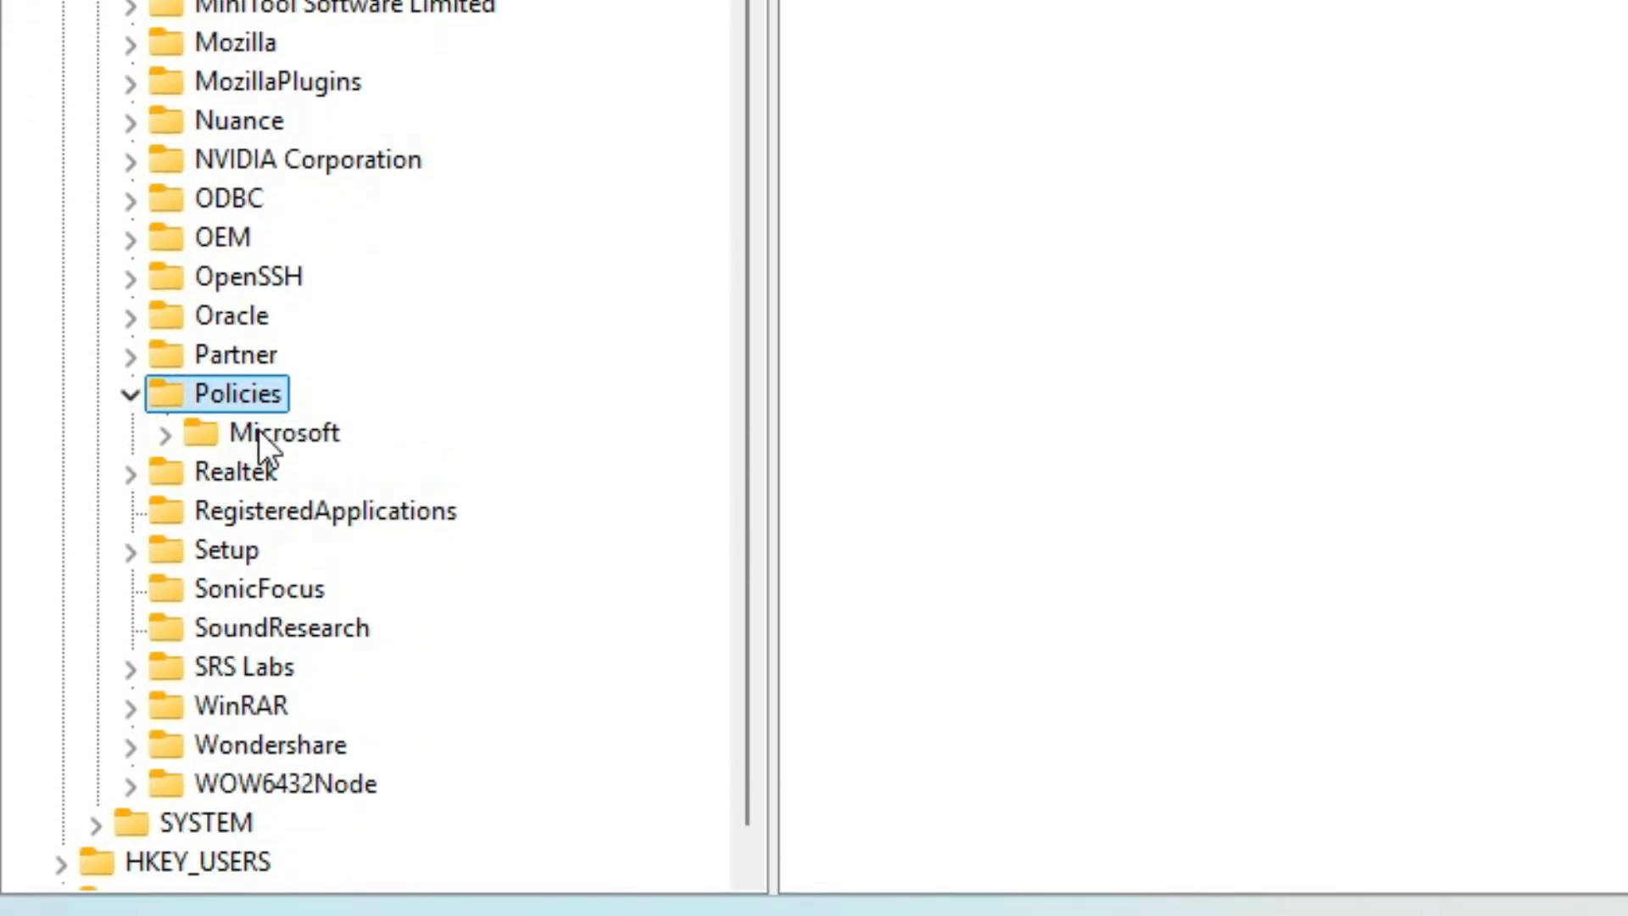
{"action": "left_click", "coordinate": [169, 438]}
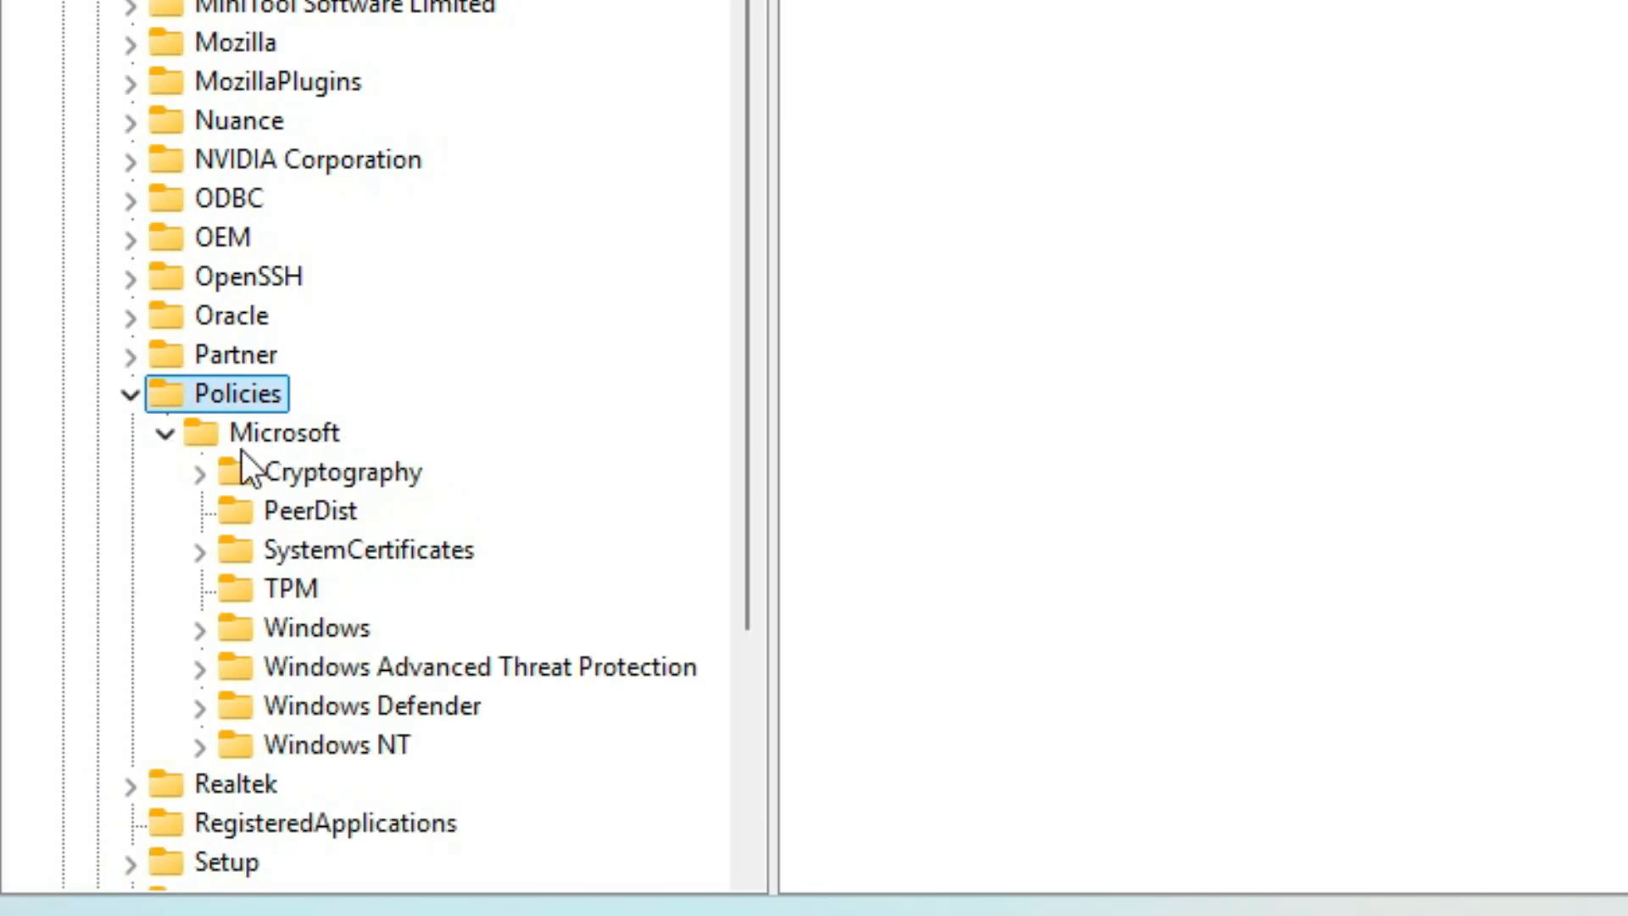
{"action": "scroll", "coordinate": [244, 468], "scroll_direction": "down", "scroll_amount": 1}
{"action": "left_click", "coordinate": [374, 590]}
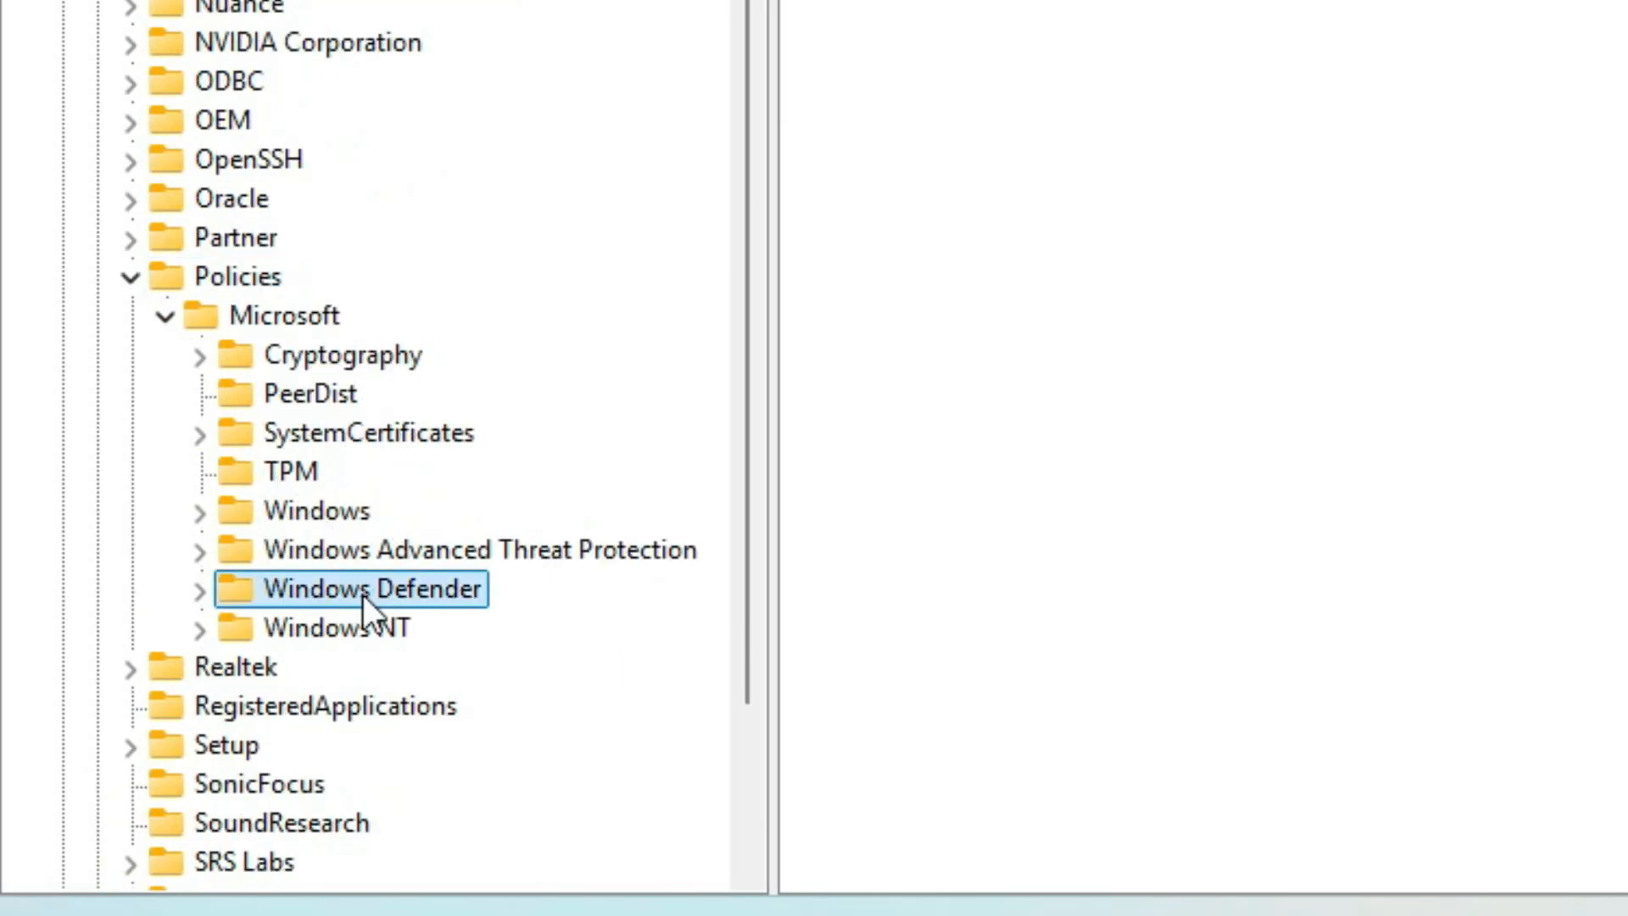
{"action": "left_click", "coordinate": [202, 589]}
{"action": "left_click", "coordinate": [202, 589]}
Create a new key named "Real-Time Protection" under the Windows Defender key.
{"action": "right_click", "coordinate": [295, 598]}
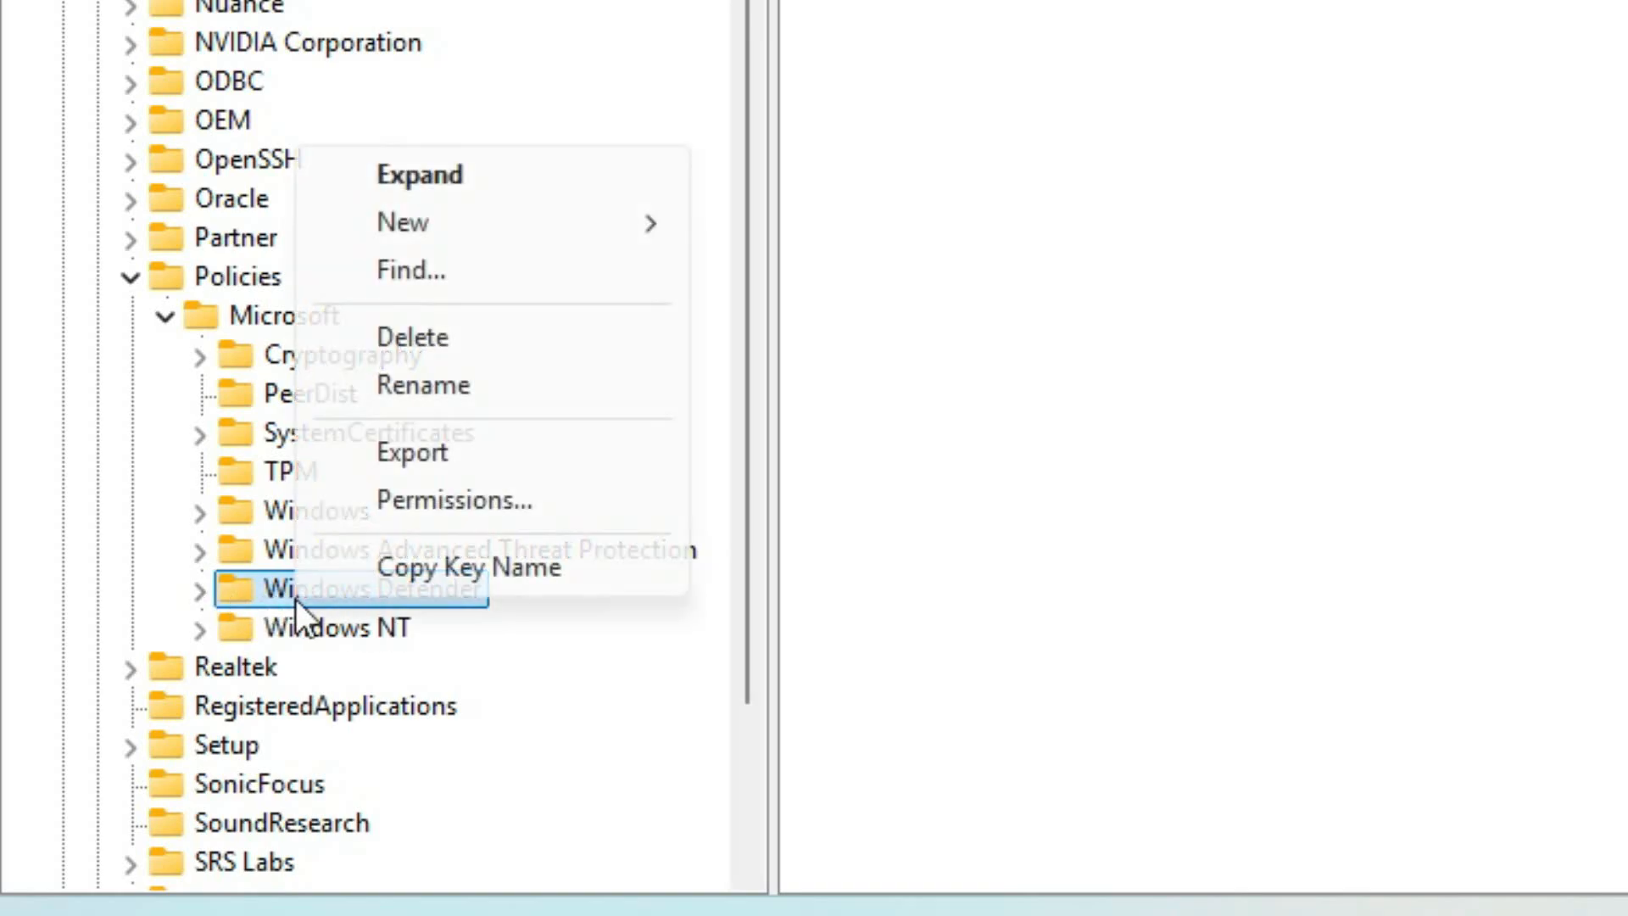
{"action": "mouse_move", "coordinate": [432, 222]}
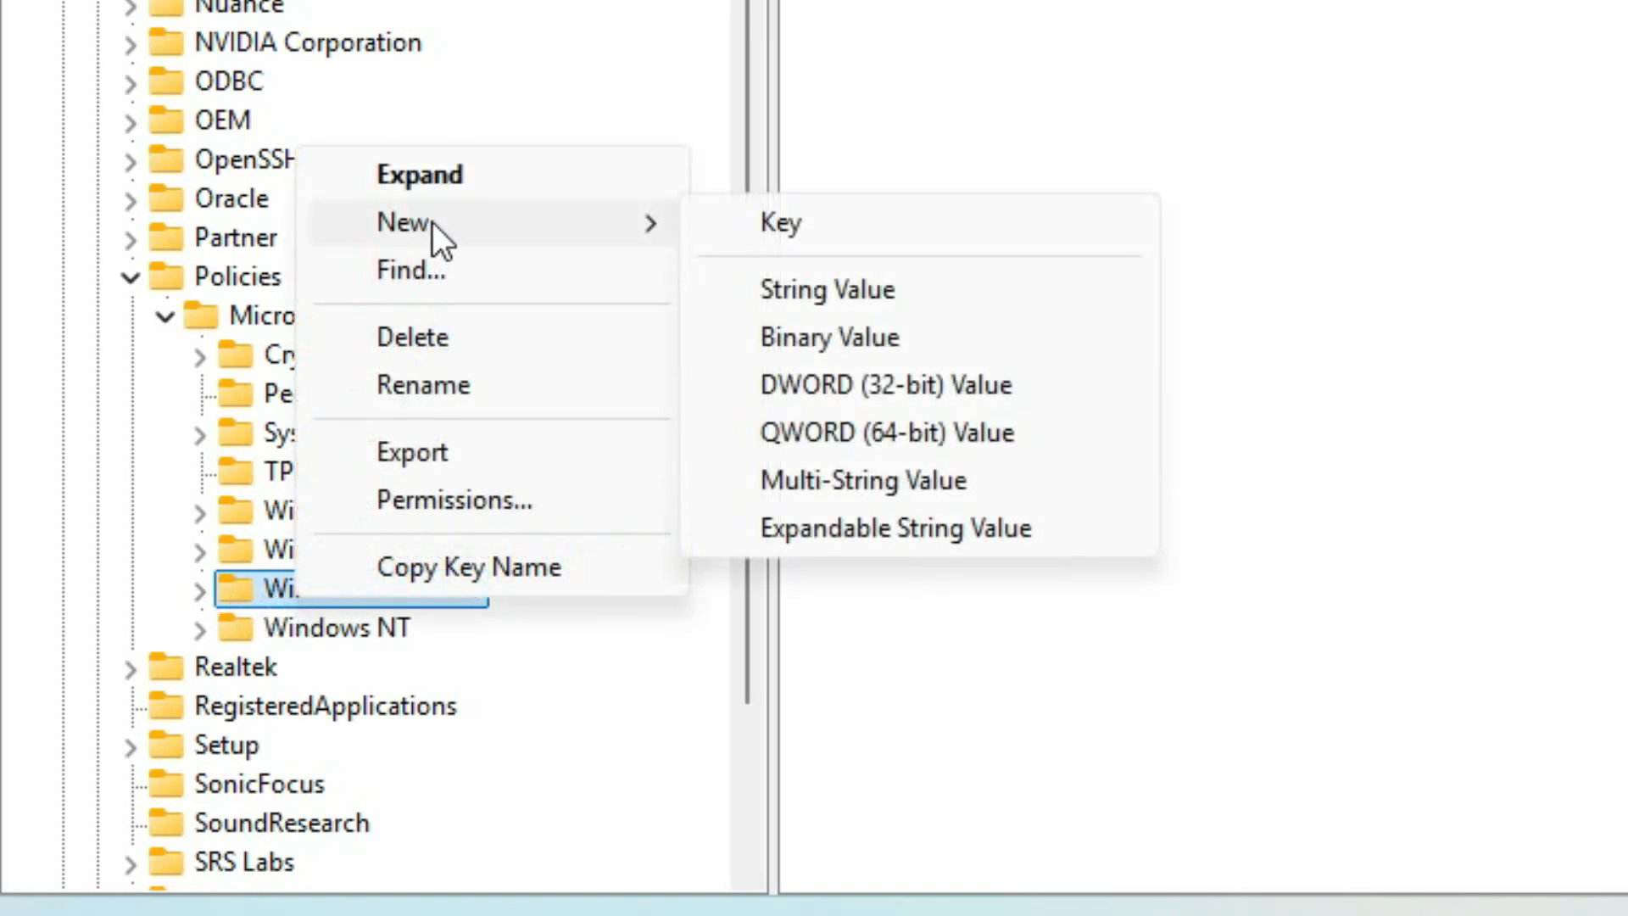
{"action": "left_click", "coordinate": [807, 232]}
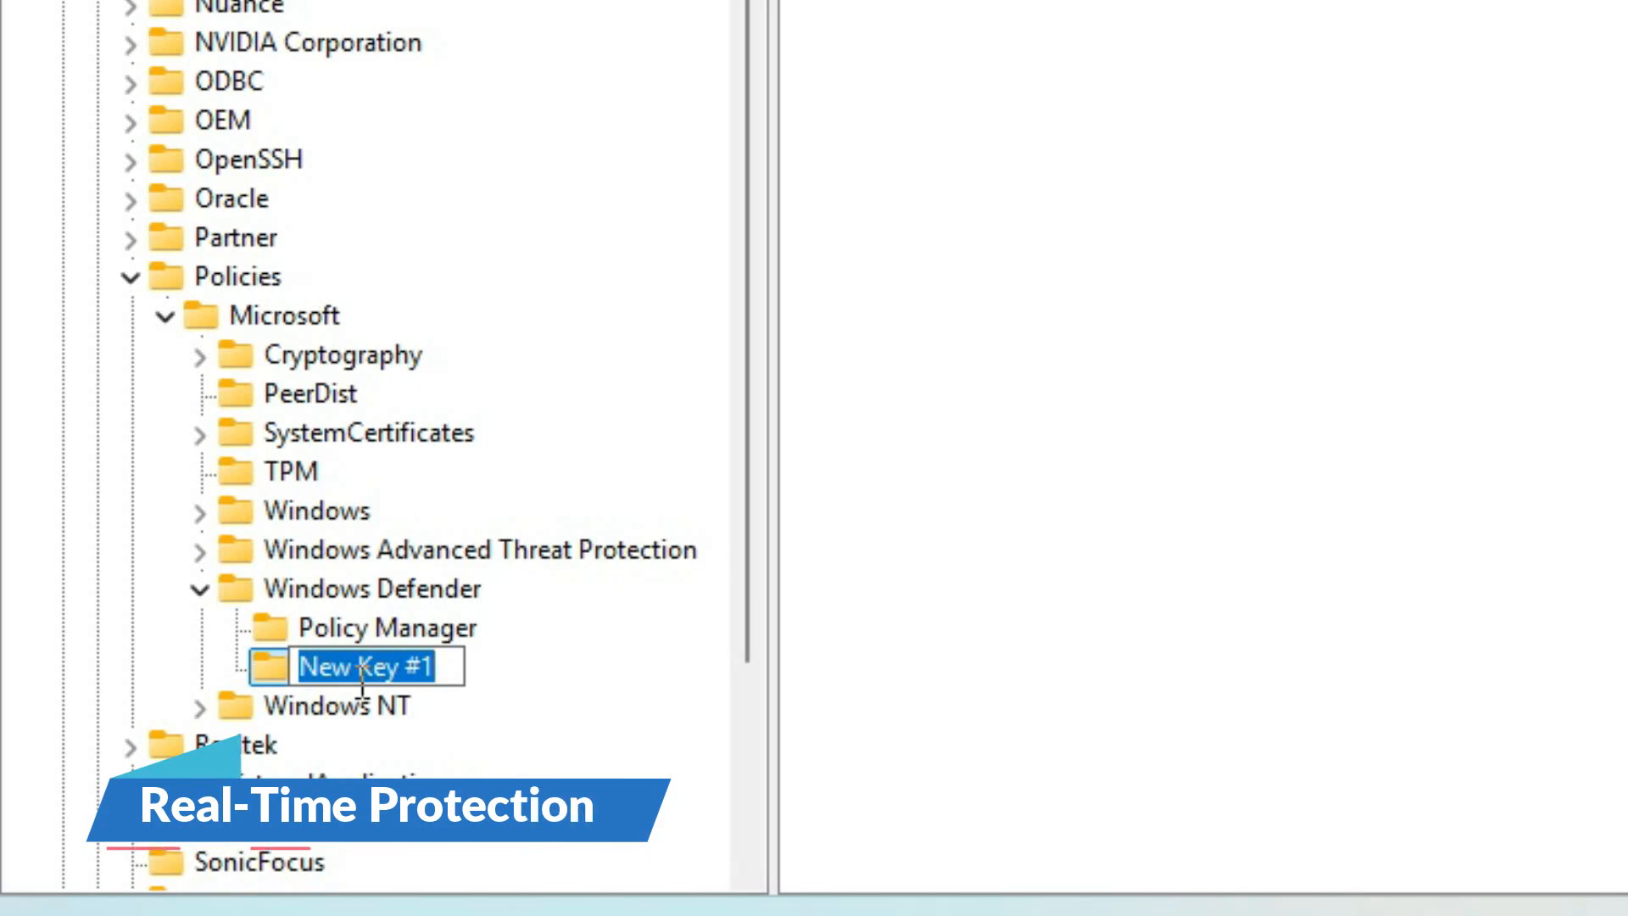
{"action": "type", "text": "Real-T"}
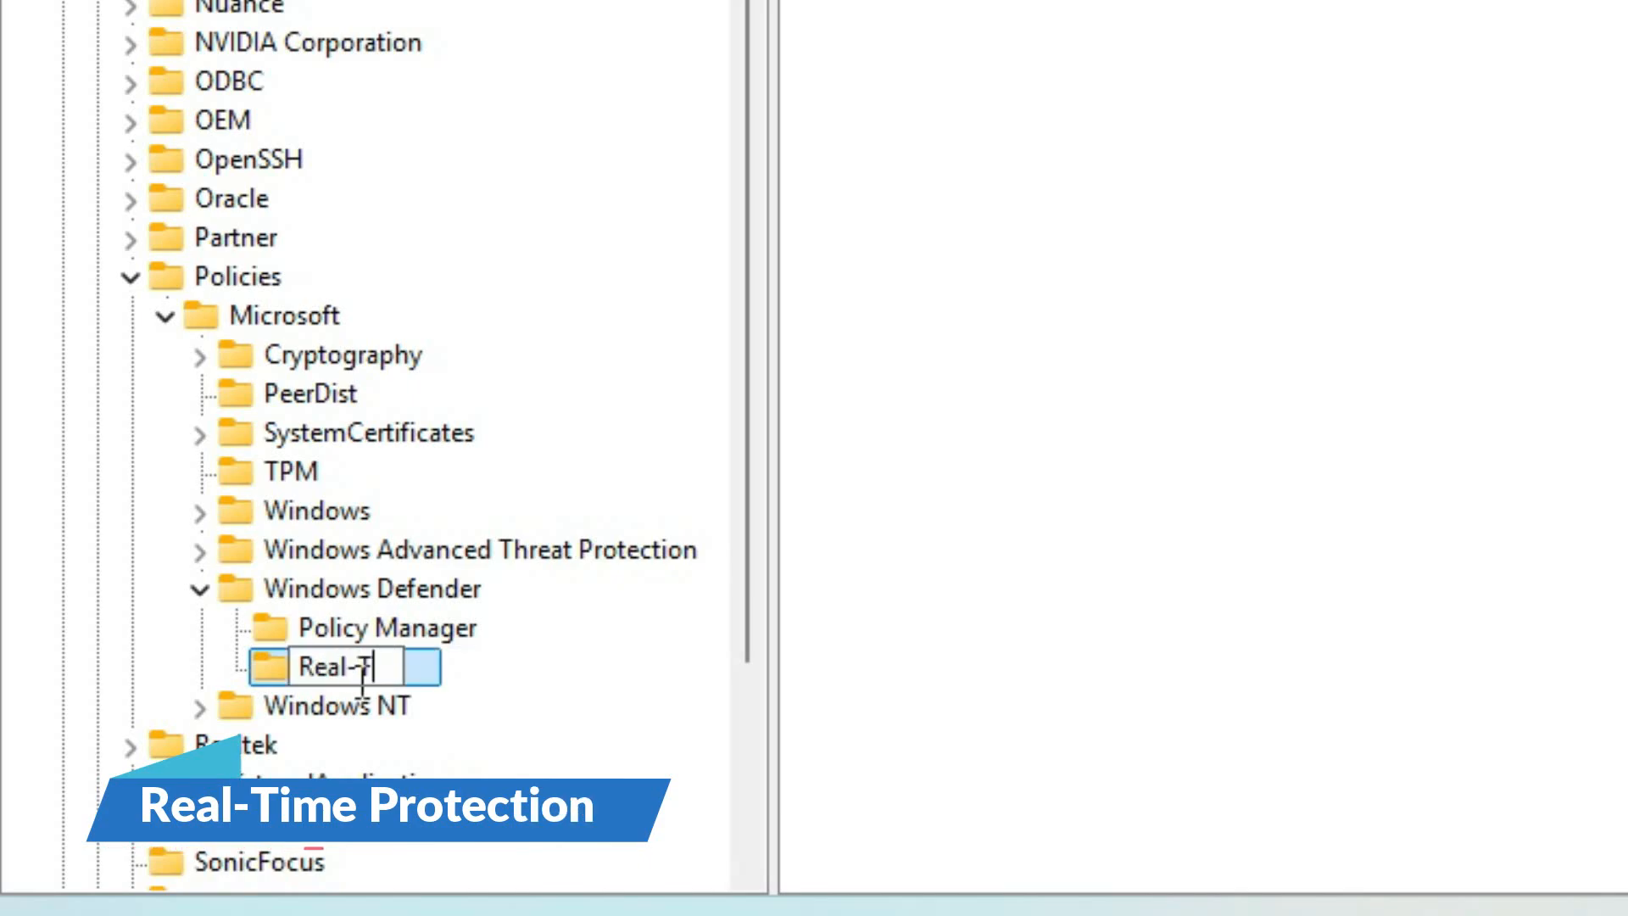
{"action": "type", "text": "ime Protection"}
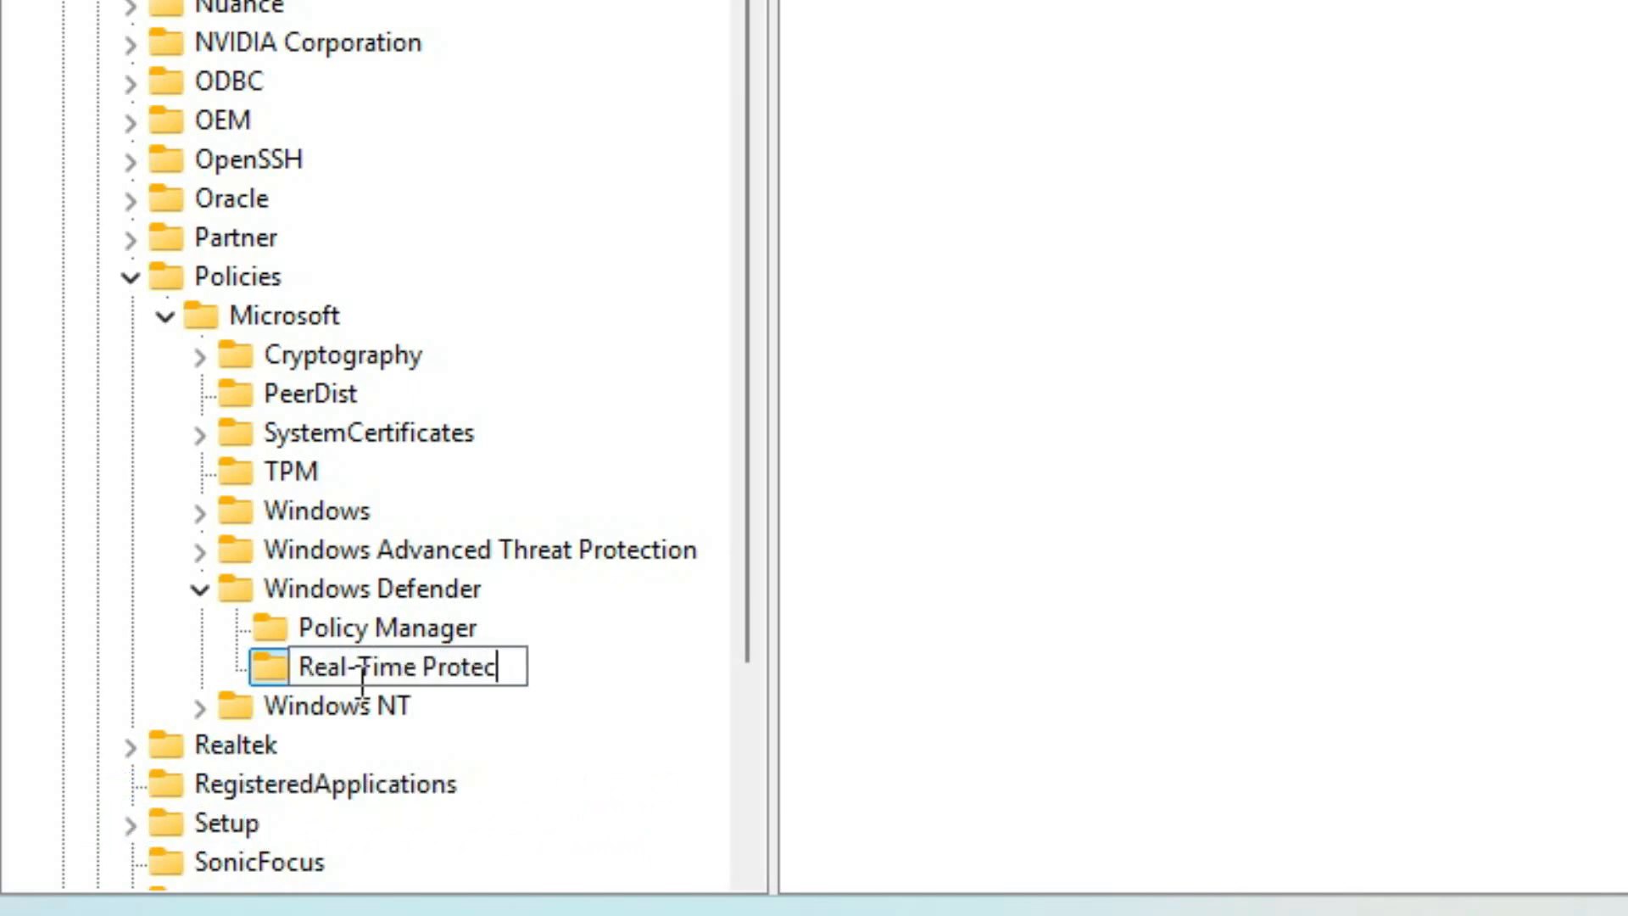
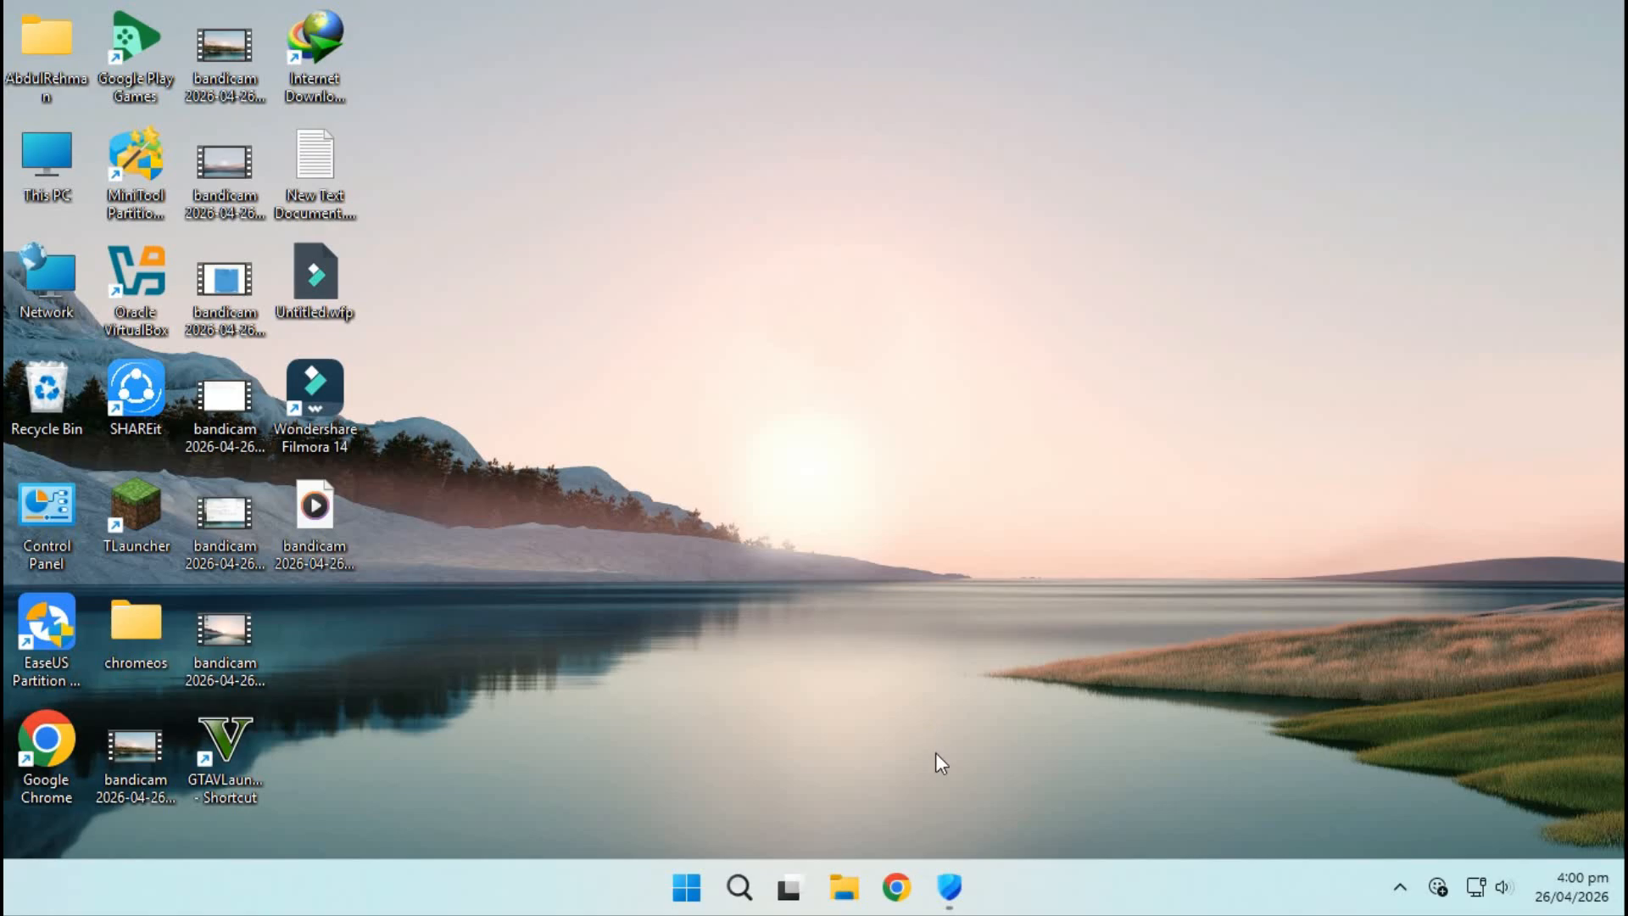
Bring Windows Security back up, turn off Real-time protection and minimize it again.
{"action": "left_click", "coordinate": [950, 887]}
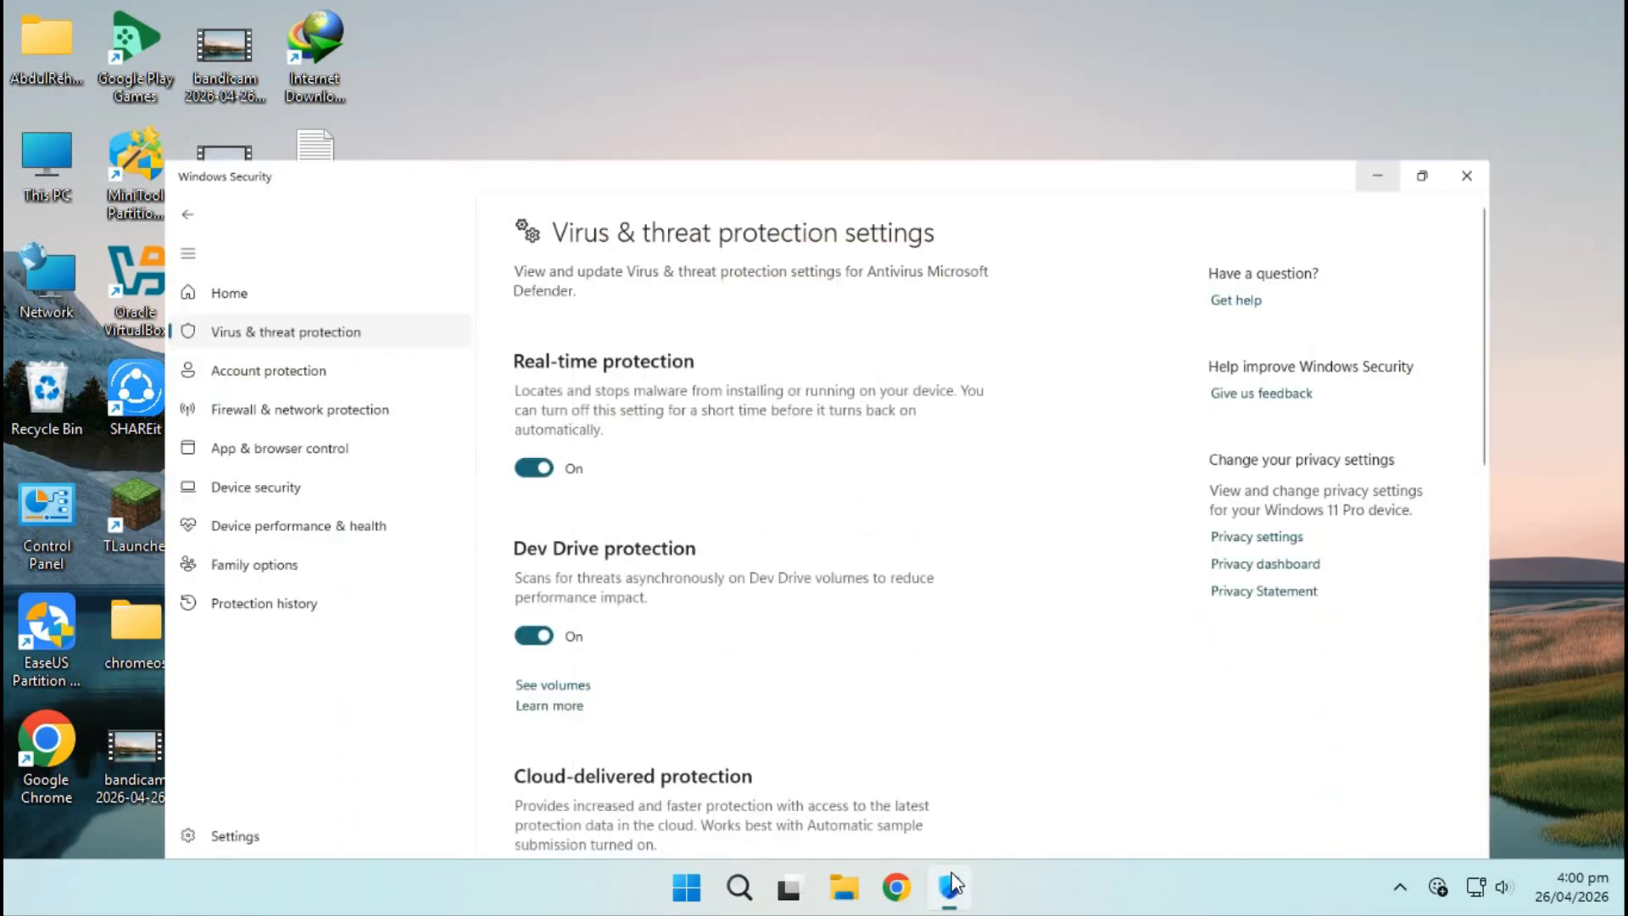
{"action": "left_click", "coordinate": [458, 382]}
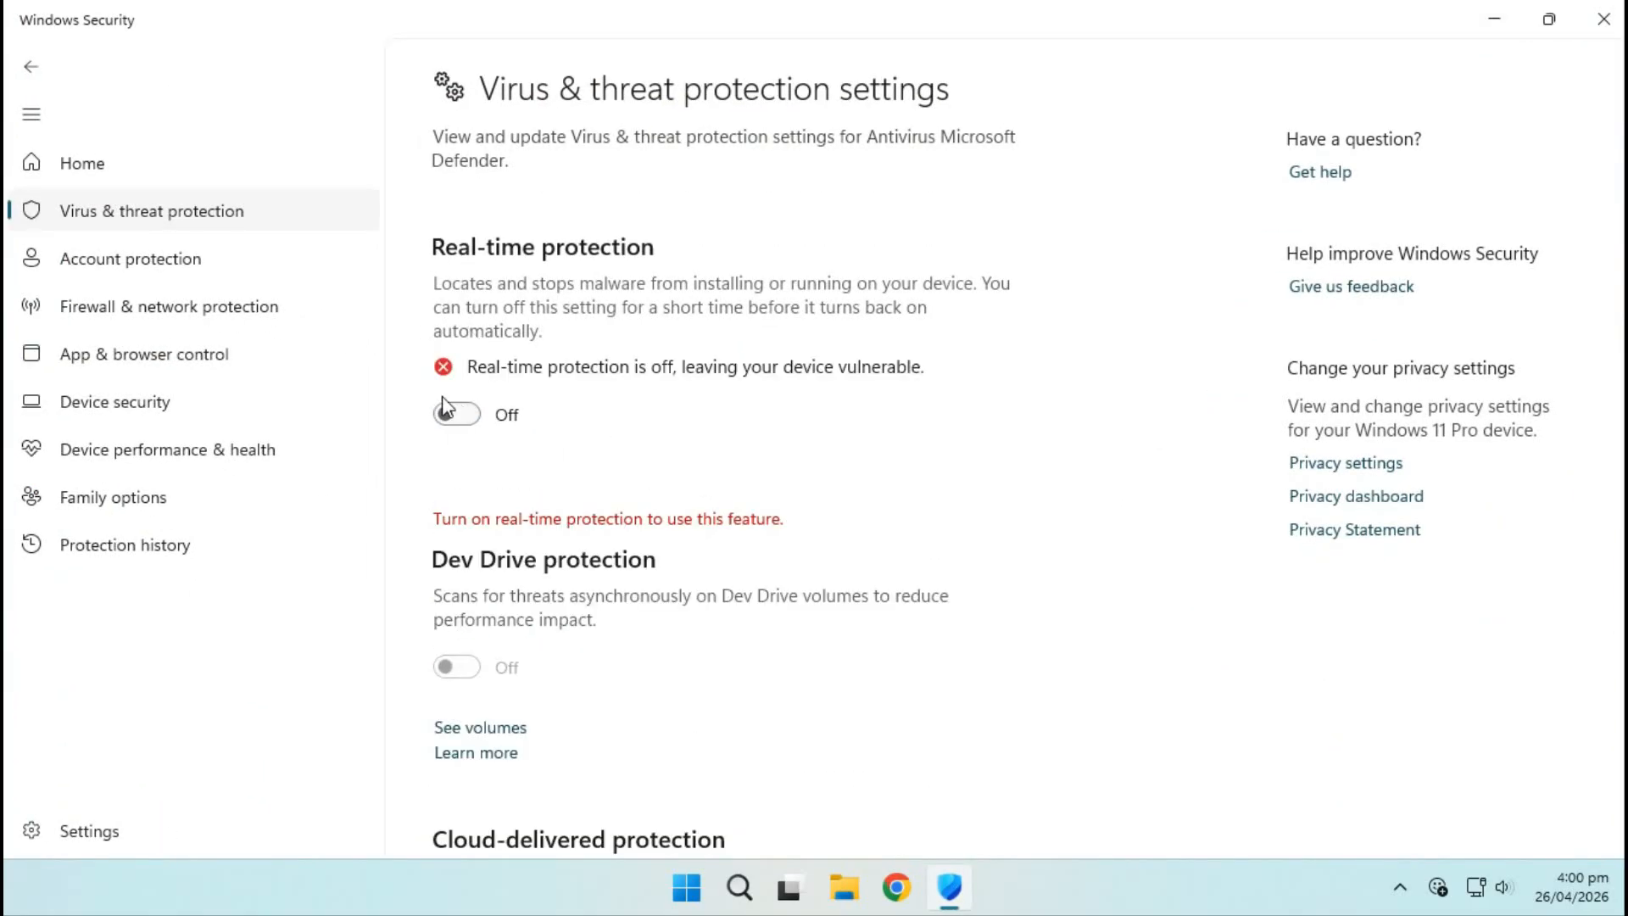
{"action": "left_click", "coordinate": [1488, 17]}
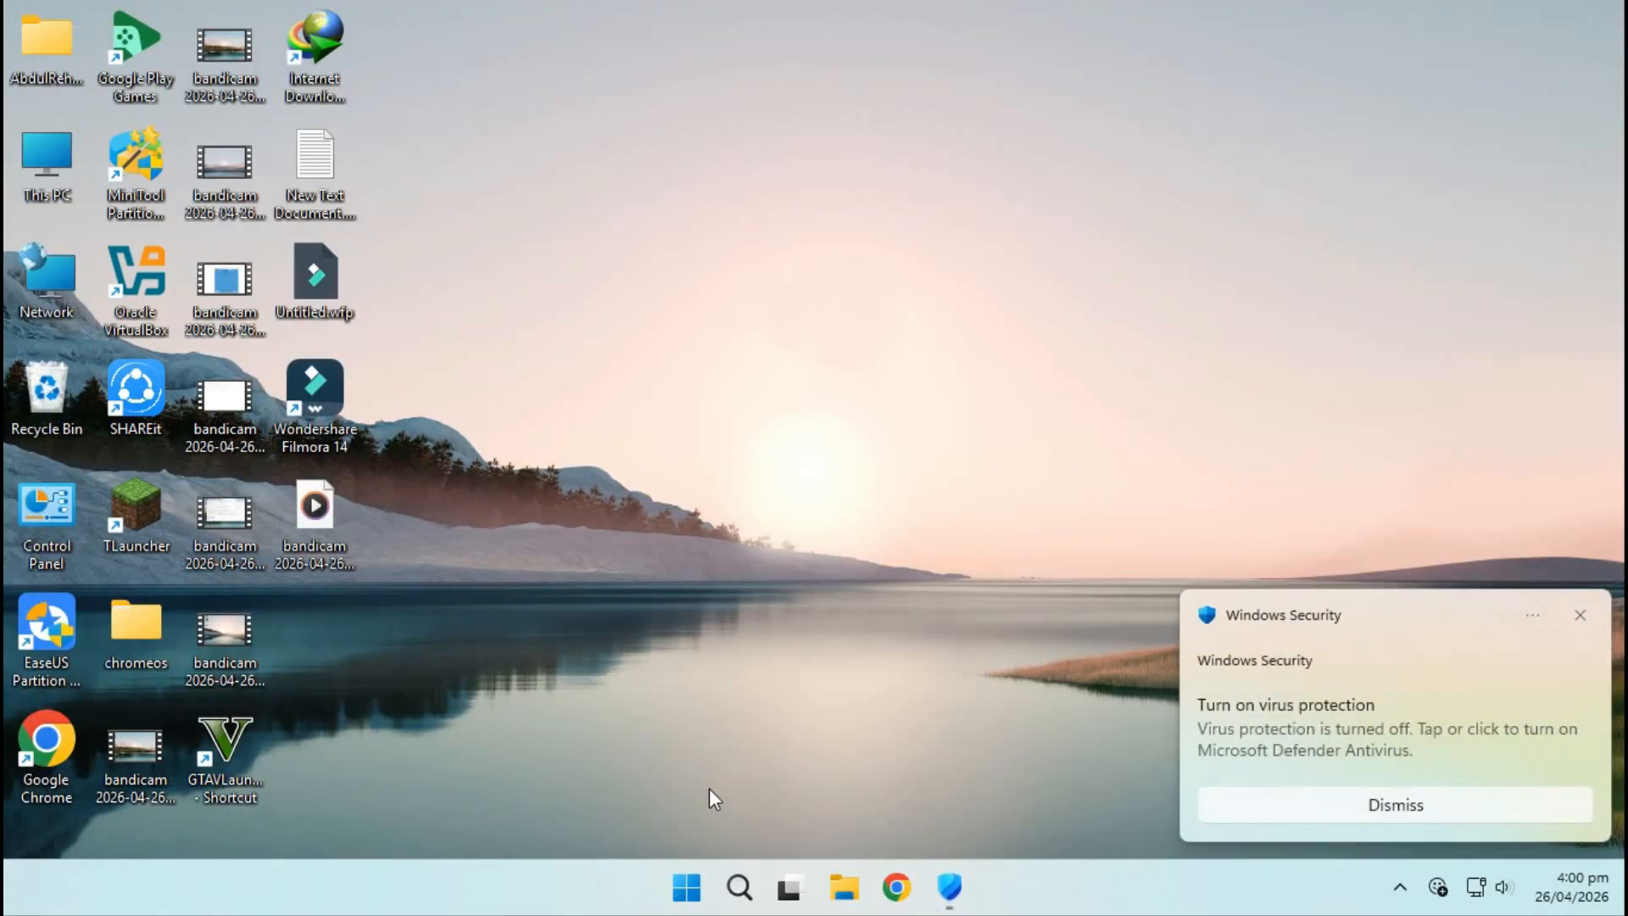
Open the Local Group Policy Editor maximized and widen its policy tree so the full folder names are readable.
{"action": "left_click", "coordinate": [726, 906]}
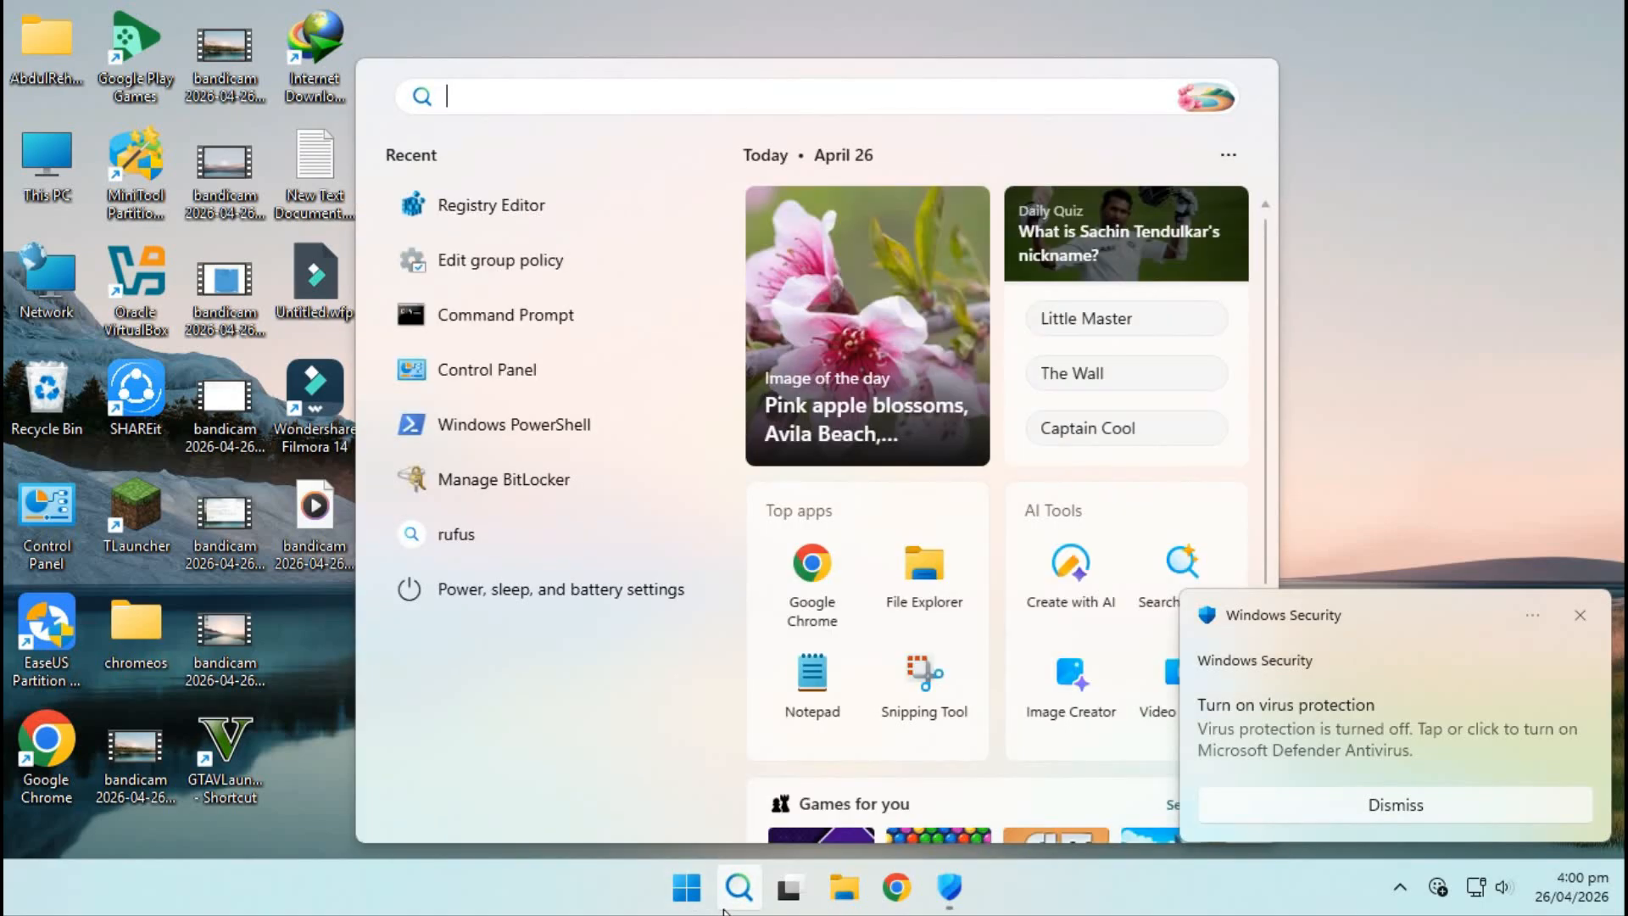
{"action": "type", "text": "edit gr"}
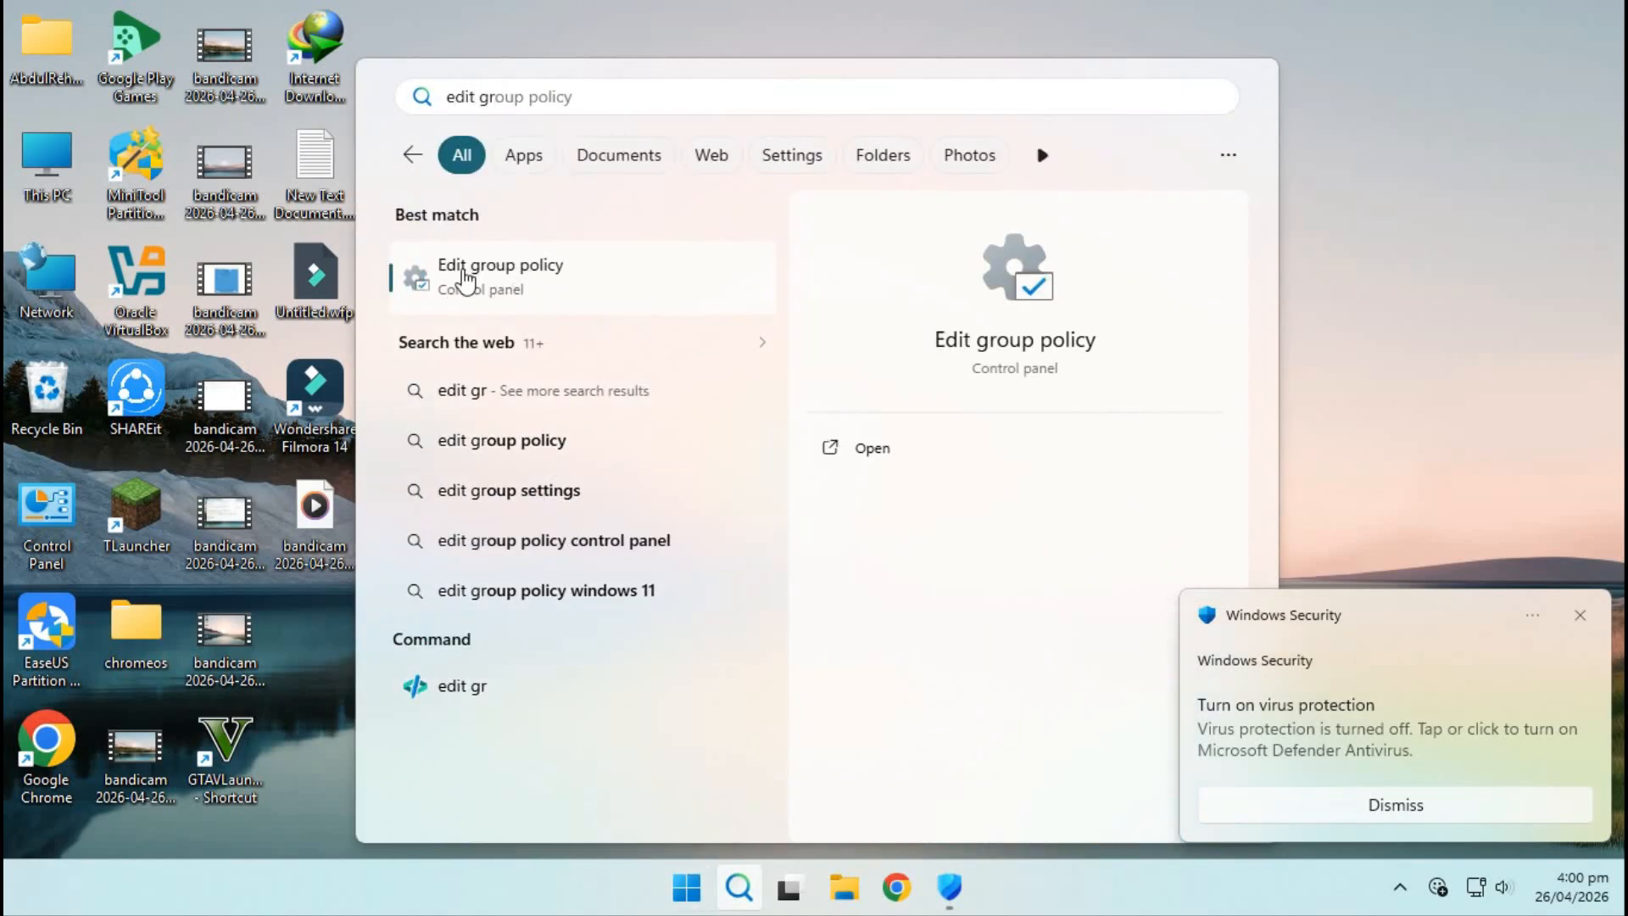
{"action": "left_click", "coordinate": [549, 293]}
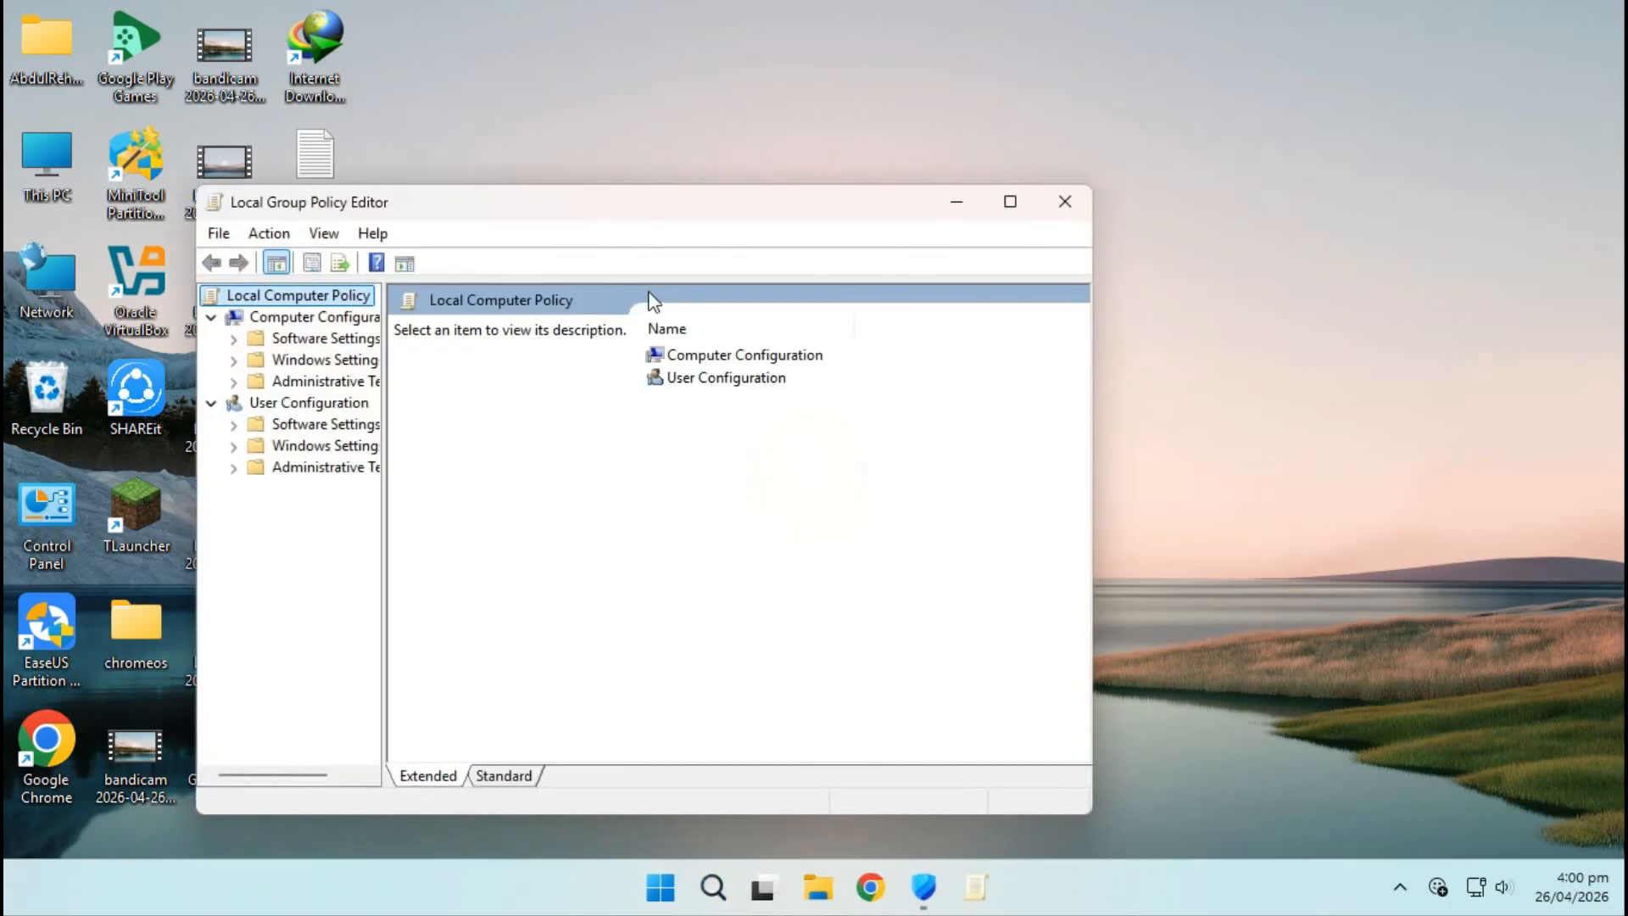
{"action": "left_click", "coordinate": [1016, 202]}
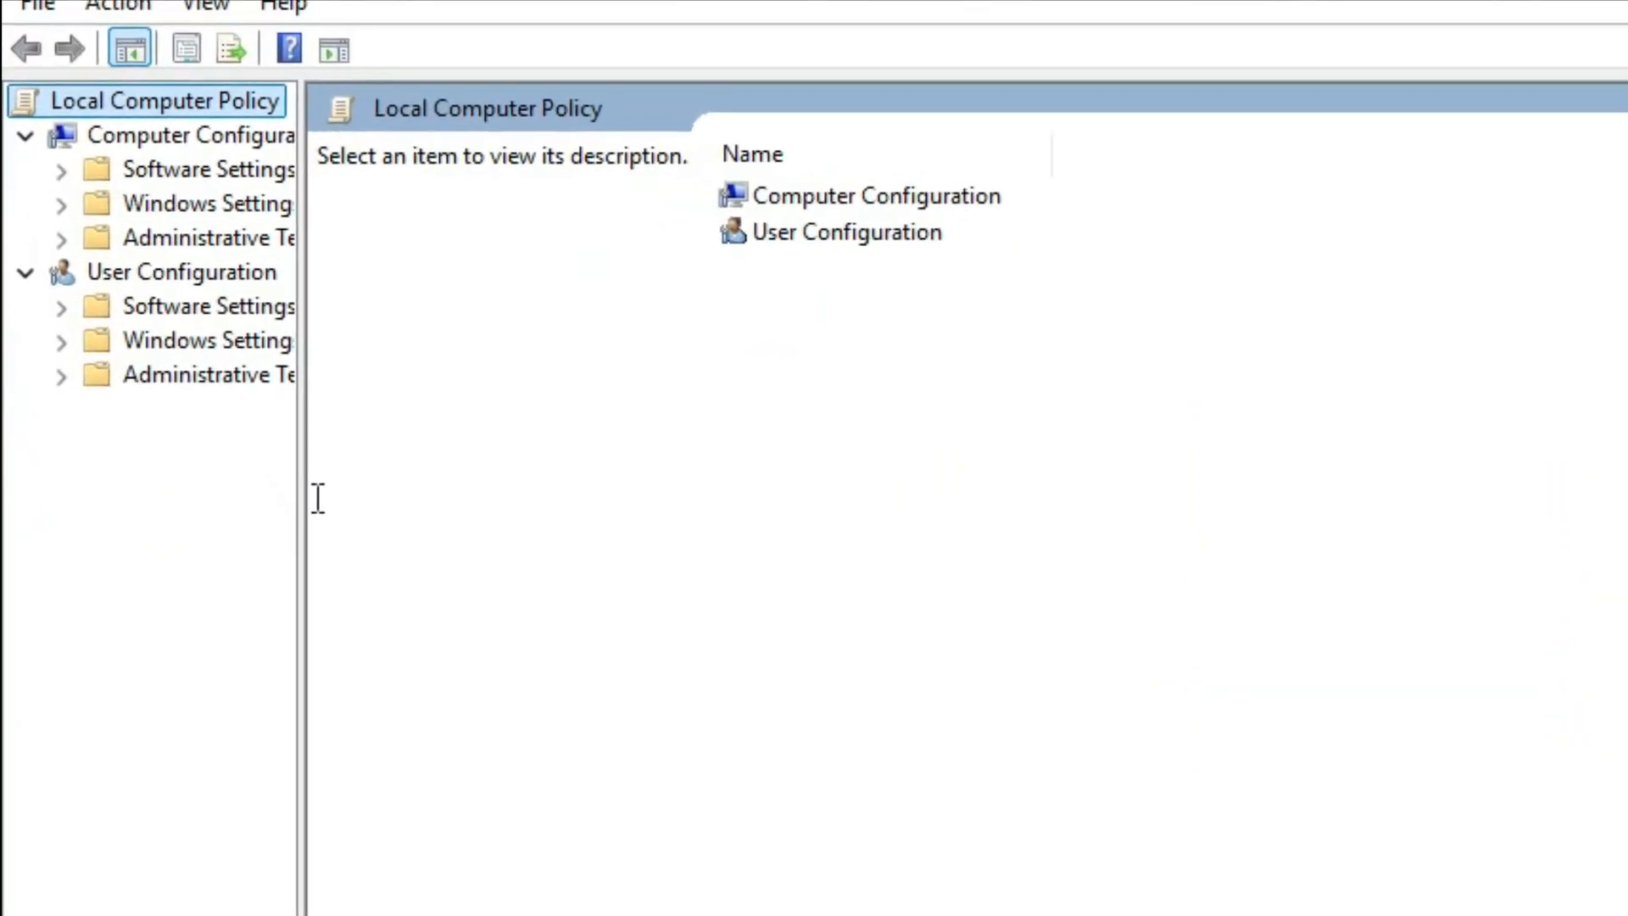
{"action": "left_click_drag", "start_coordinate": [186, 354], "coordinate": [358, 353]}
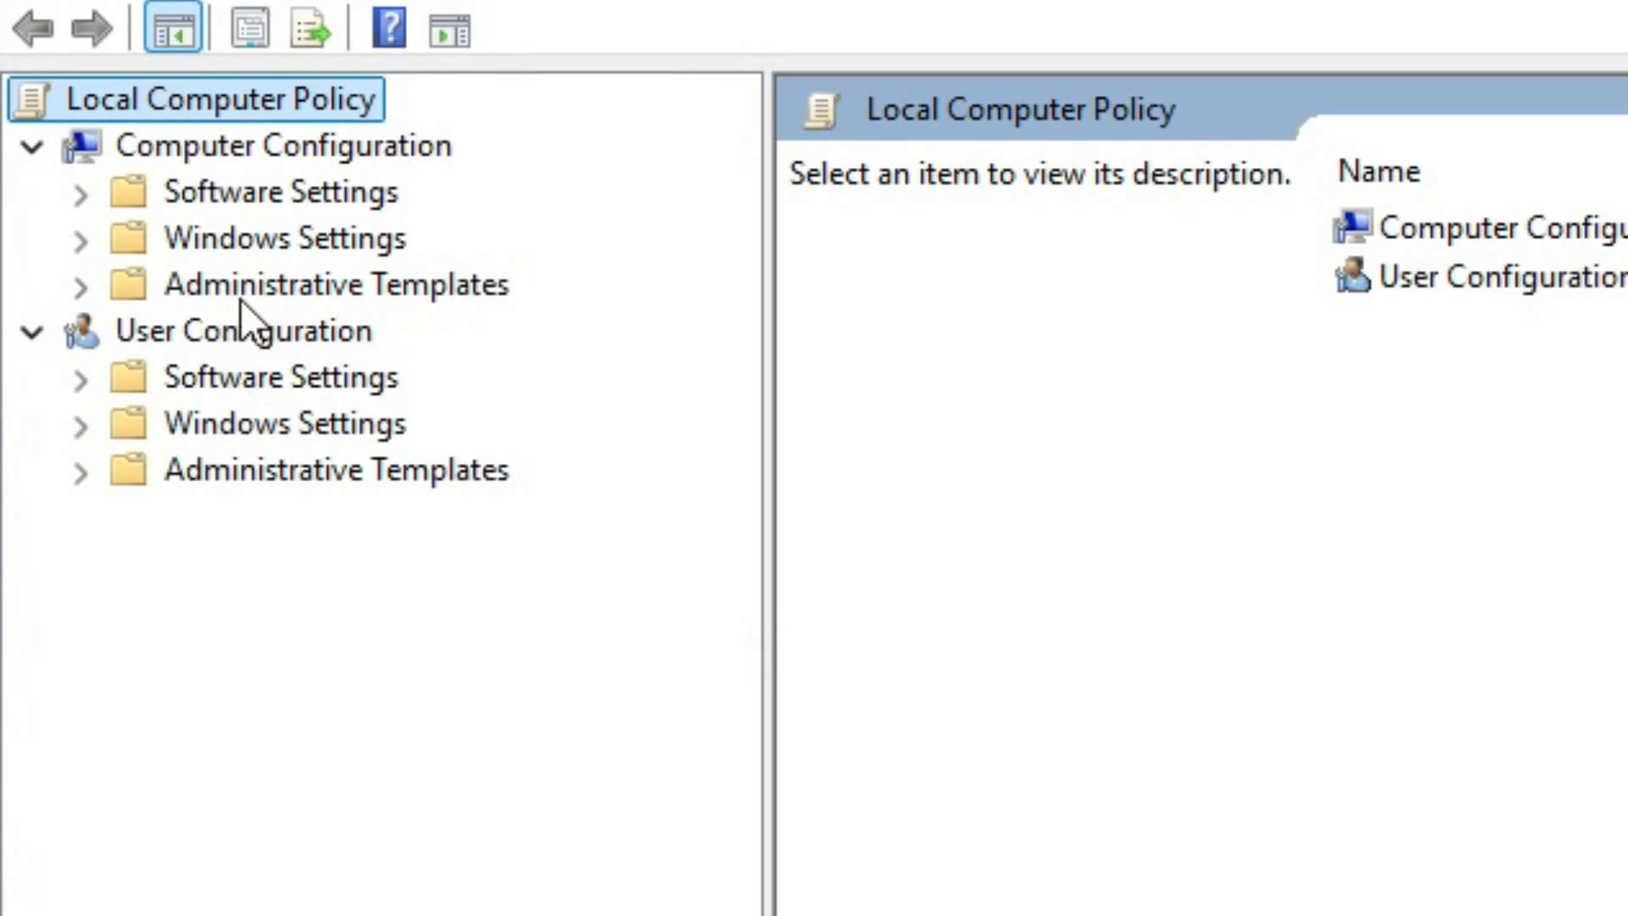
Open the Microsoft Defender Antivirus policy folder under Computer Configuration > Administrative Templates > Windows Components.
{"action": "left_click", "coordinate": [85, 290]}
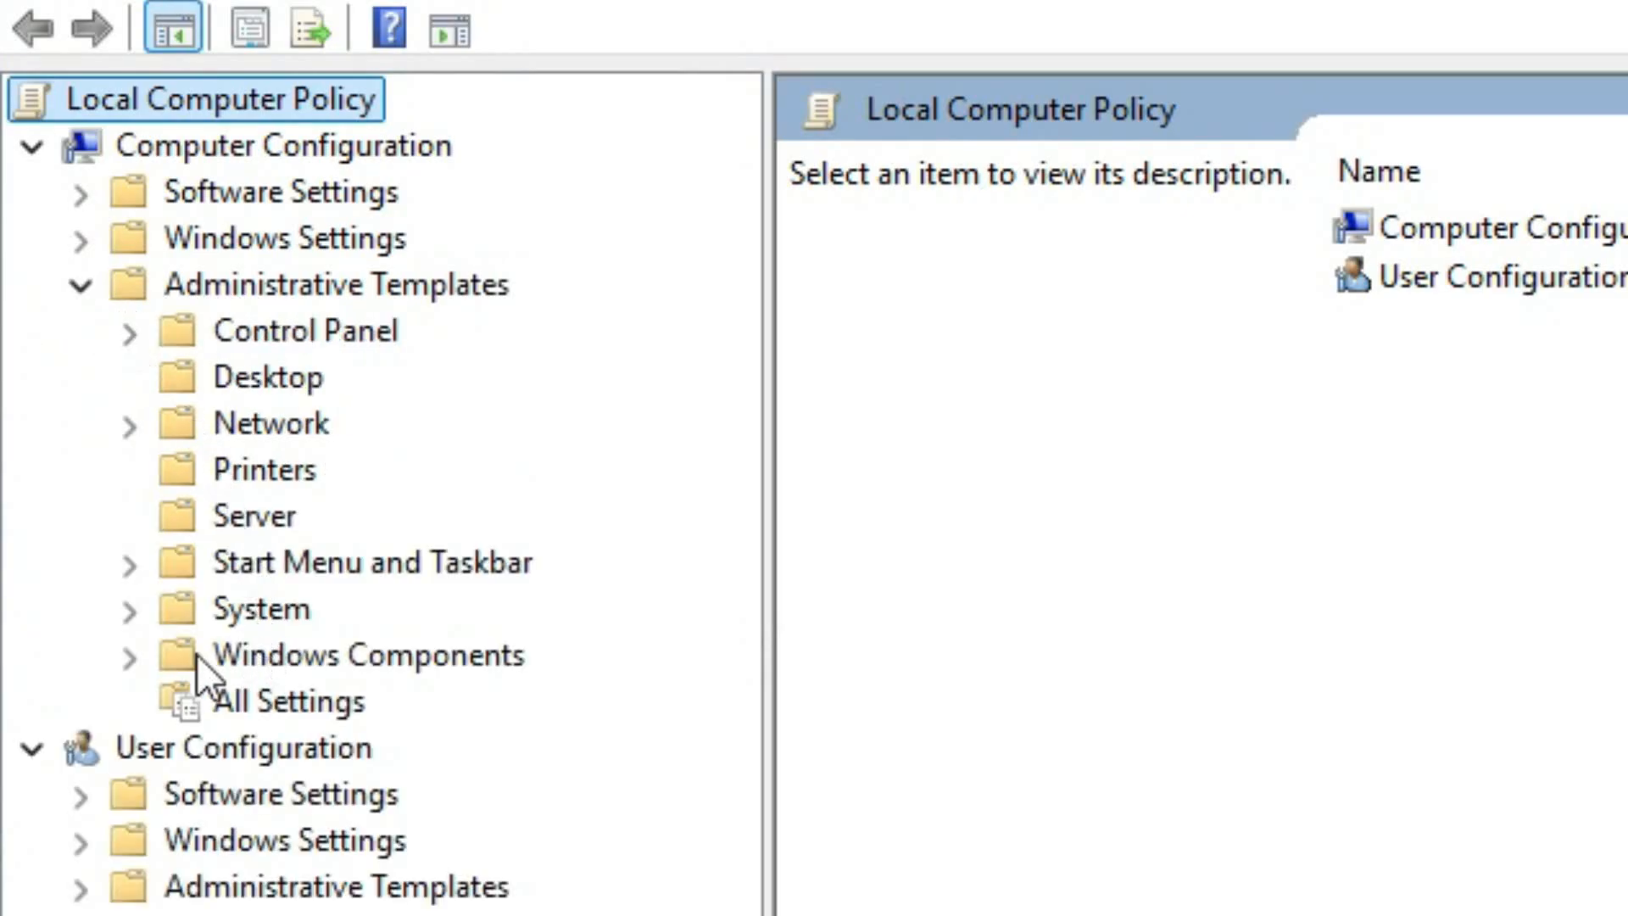
{"action": "left_click", "coordinate": [148, 654]}
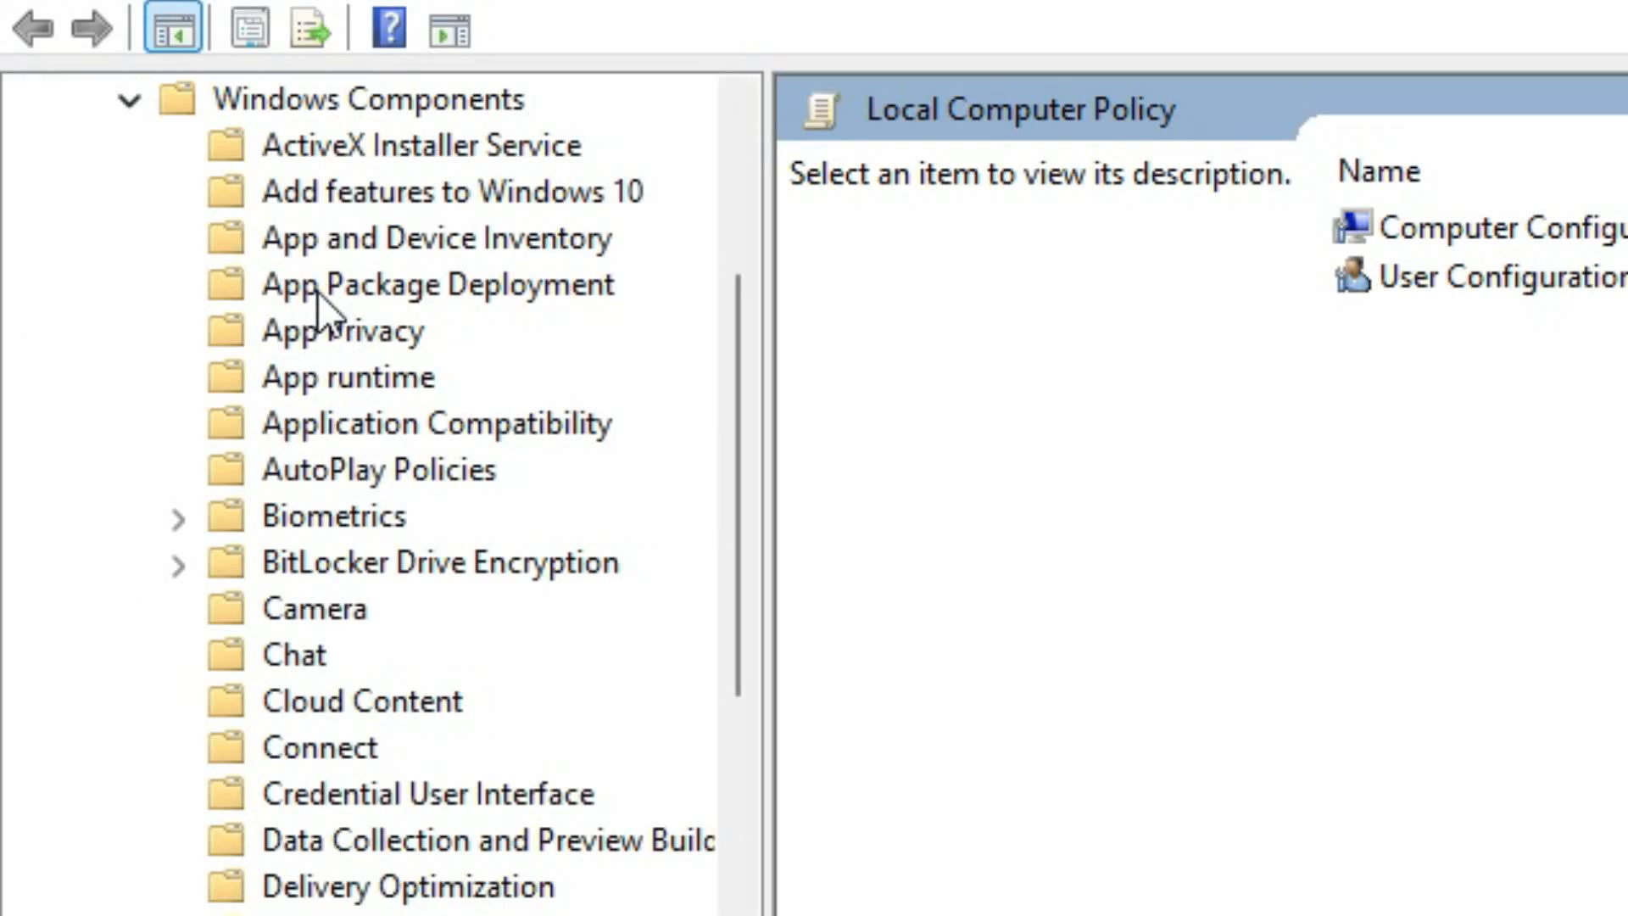
{"action": "scroll", "coordinate": [338, 352], "scroll_direction": "down", "scroll_amount": 8}
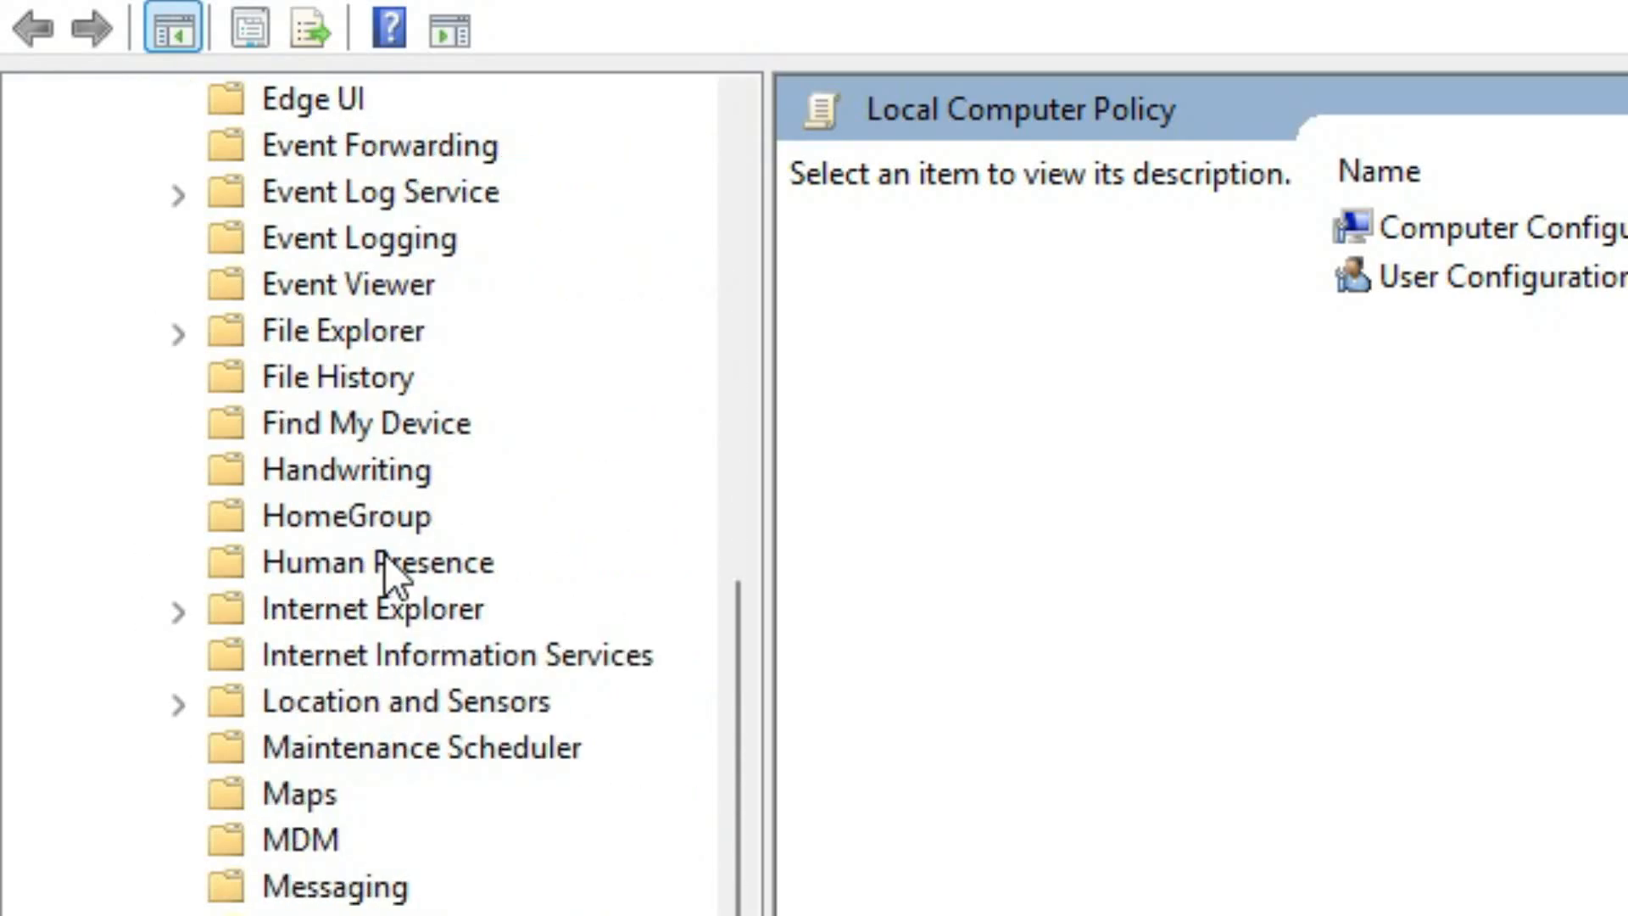
{"action": "scroll", "coordinate": [384, 553], "scroll_direction": "down", "scroll_amount": 4}
{"action": "left_click", "coordinate": [507, 389]}
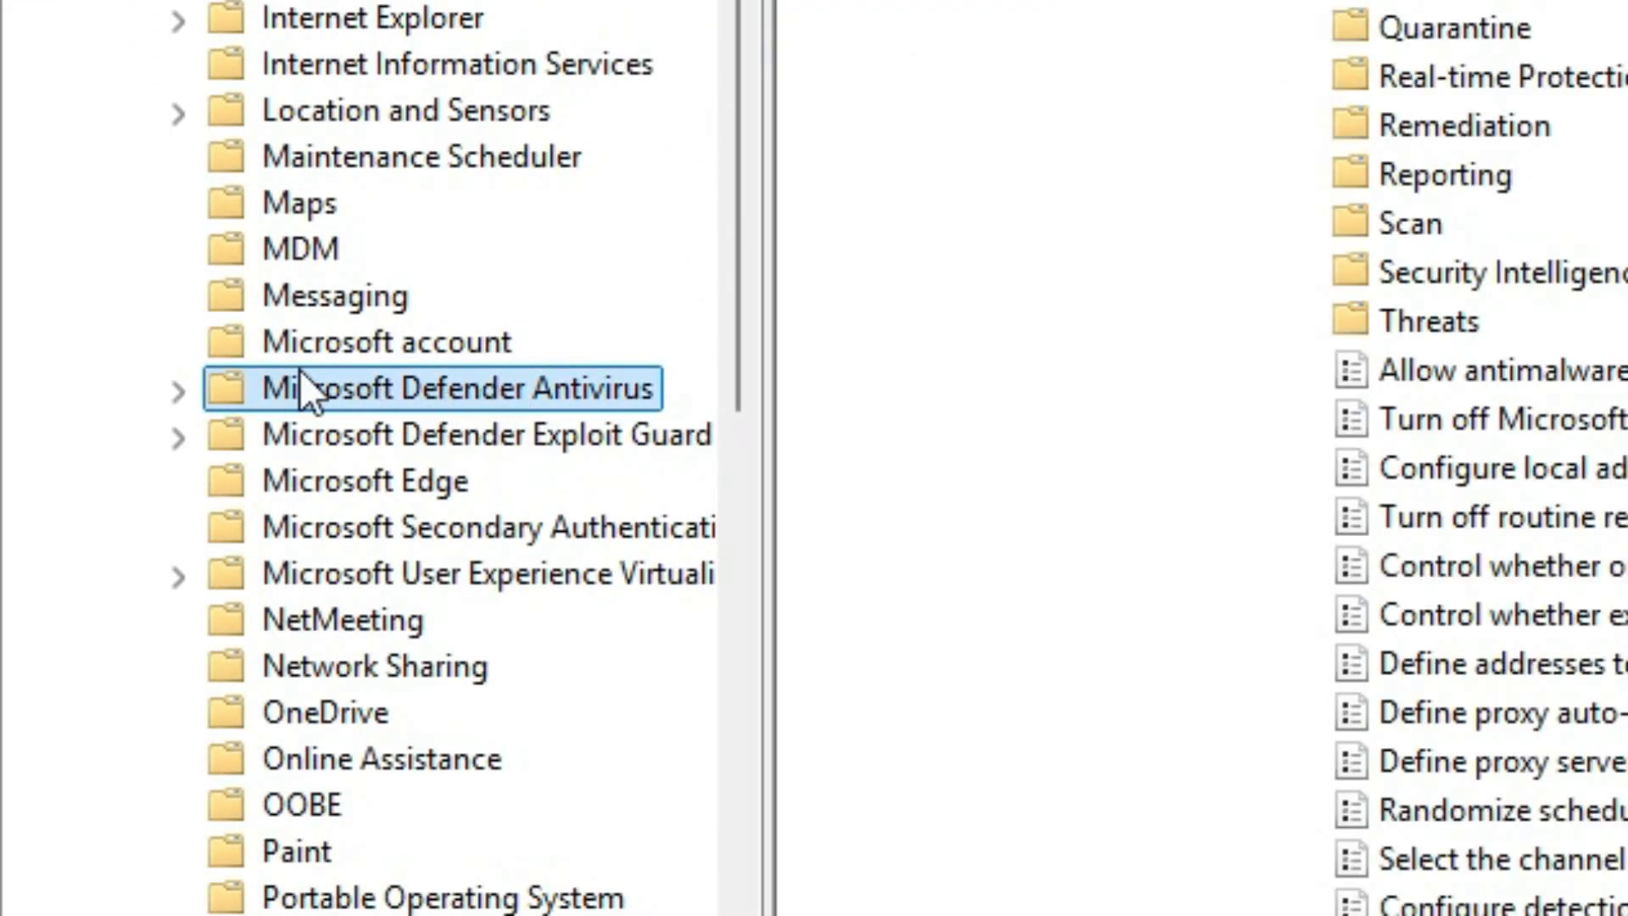
Open the Real-time Protection subfolder under Microsoft Defender Antivirus and enable its "Turn off real-time protection" policy.
{"action": "left_click_drag", "start_coordinate": [762, 414], "coordinate": [862, 415]}
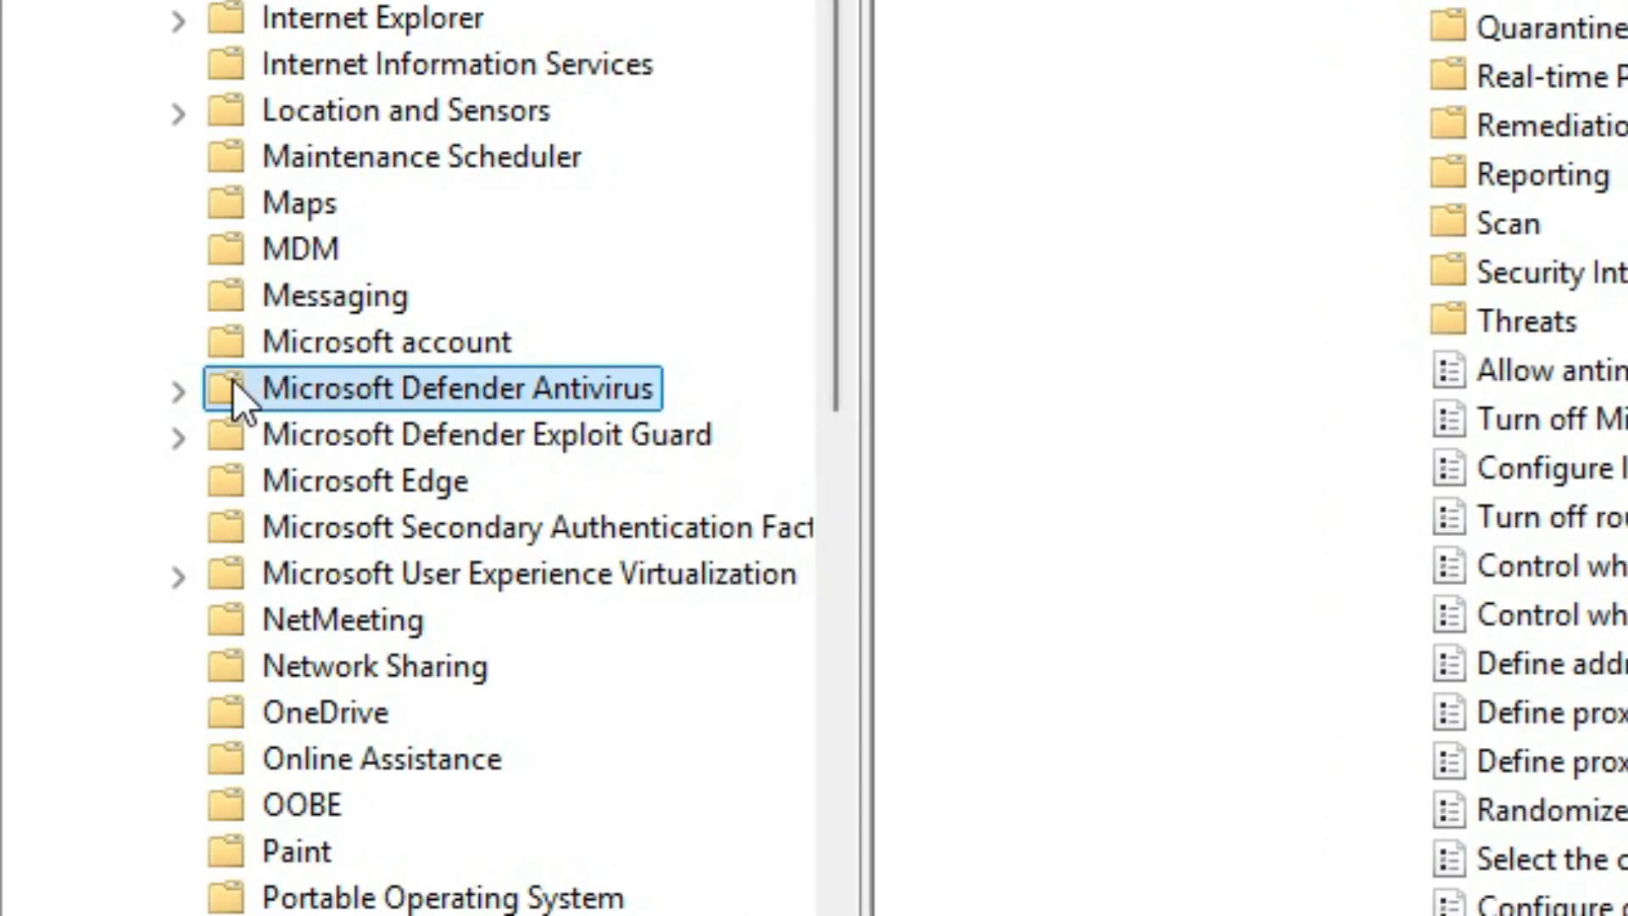
{"action": "left_click", "coordinate": [180, 391]}
{"action": "scroll", "coordinate": [408, 314], "scroll_direction": "down", "scroll_amount": 1}
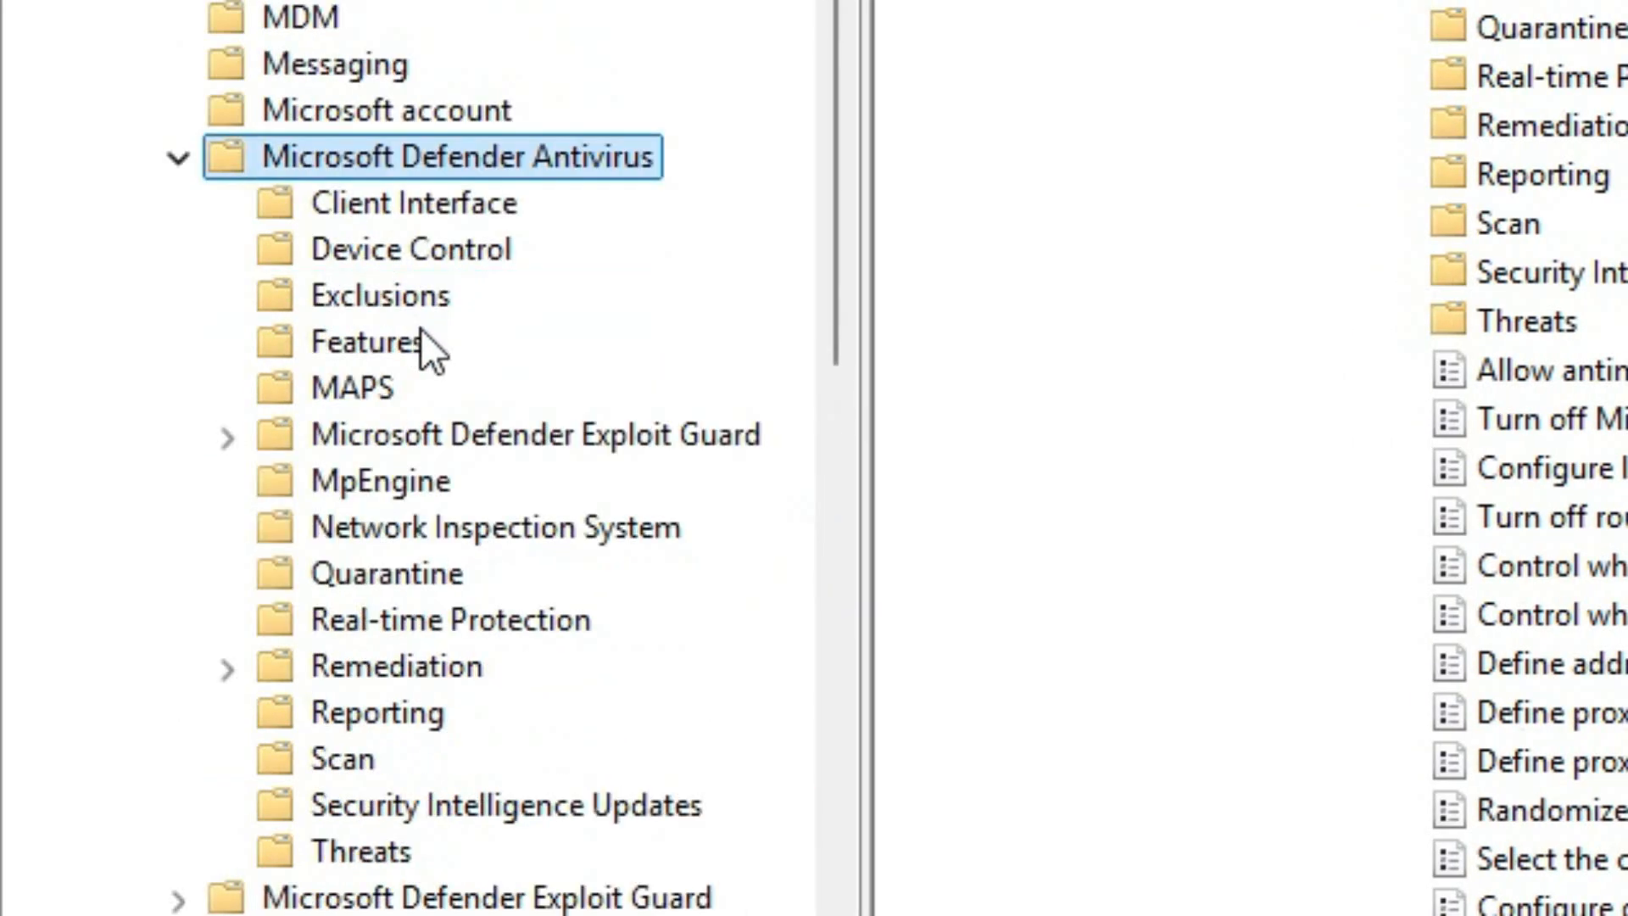
{"action": "scroll", "coordinate": [436, 356], "scroll_direction": "down", "scroll_amount": 1}
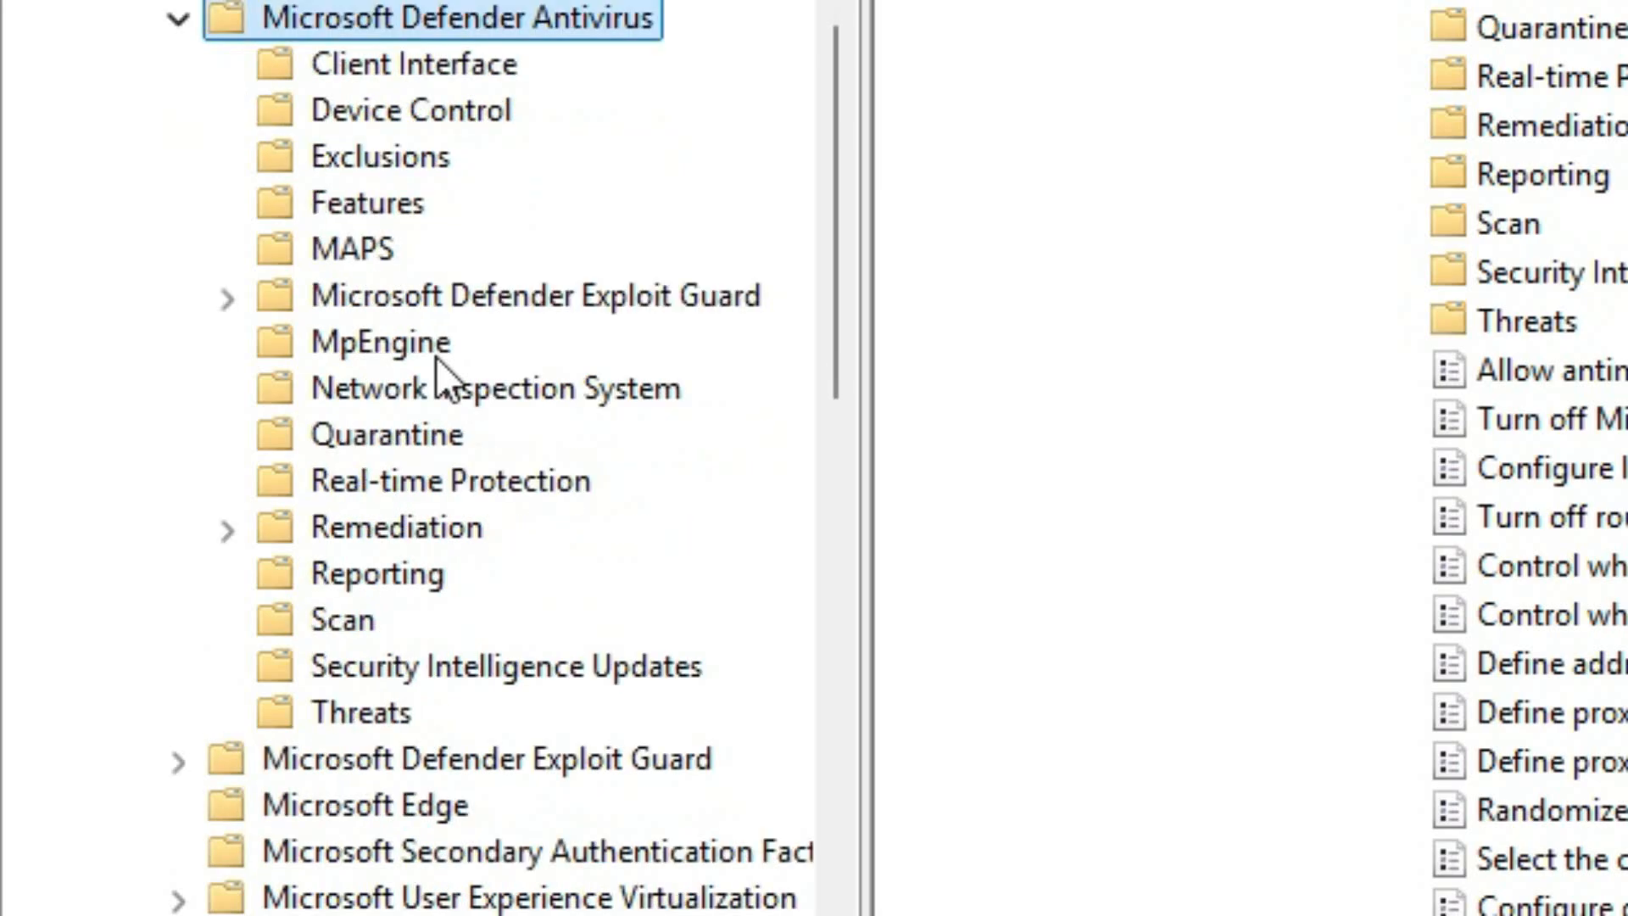
{"action": "left_click", "coordinate": [418, 497]}
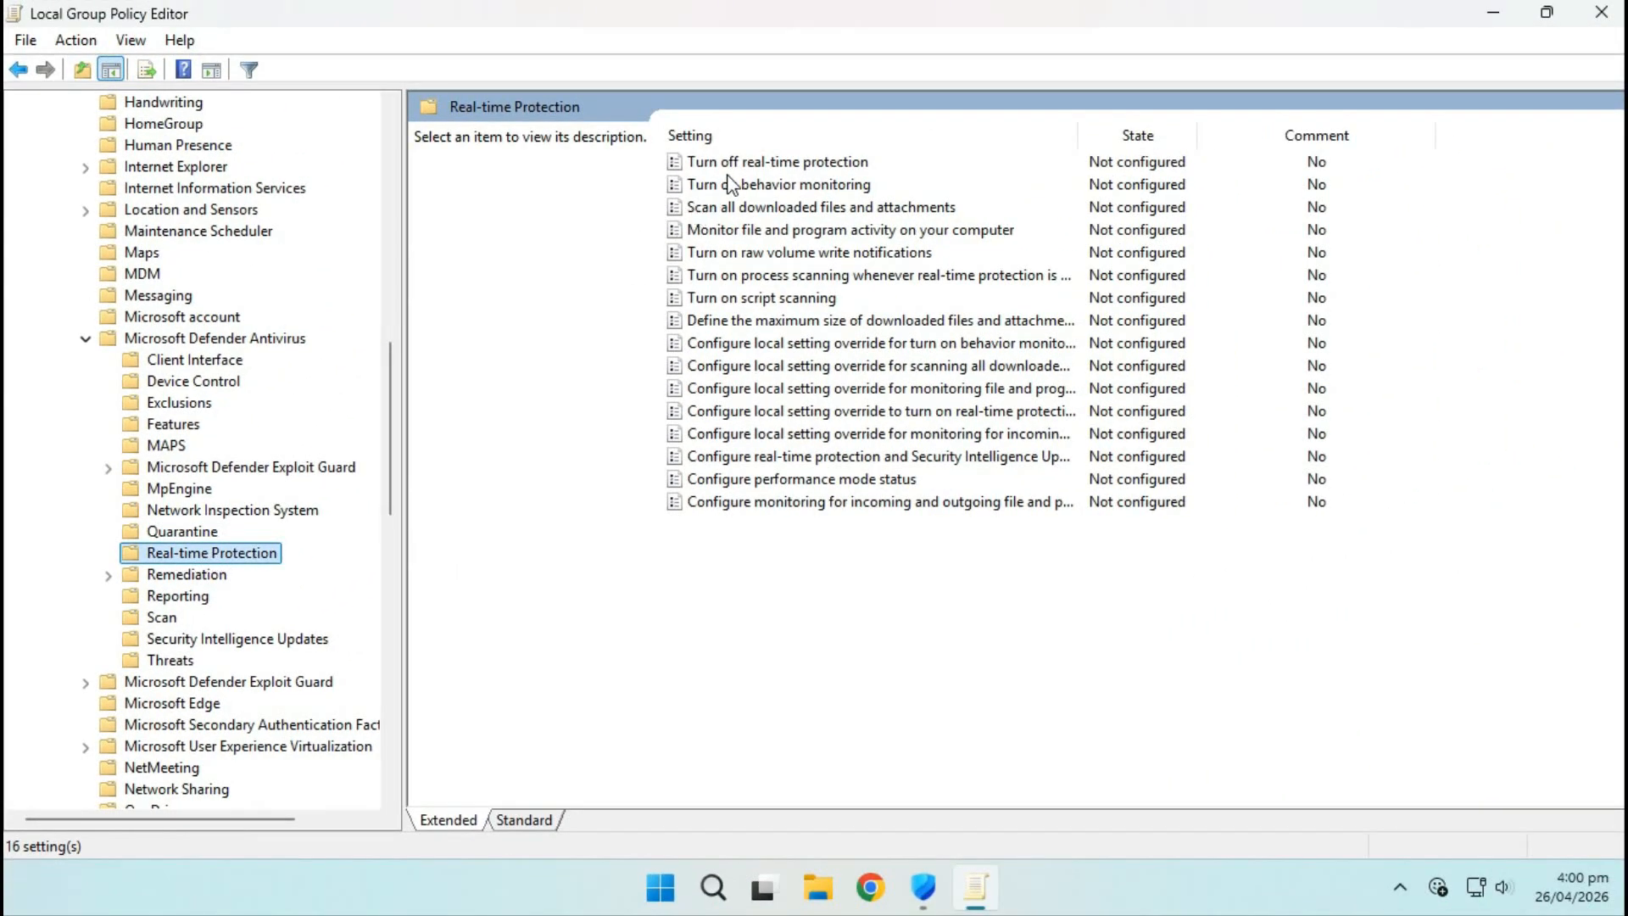
{"action": "double_click", "coordinate": [756, 163]}
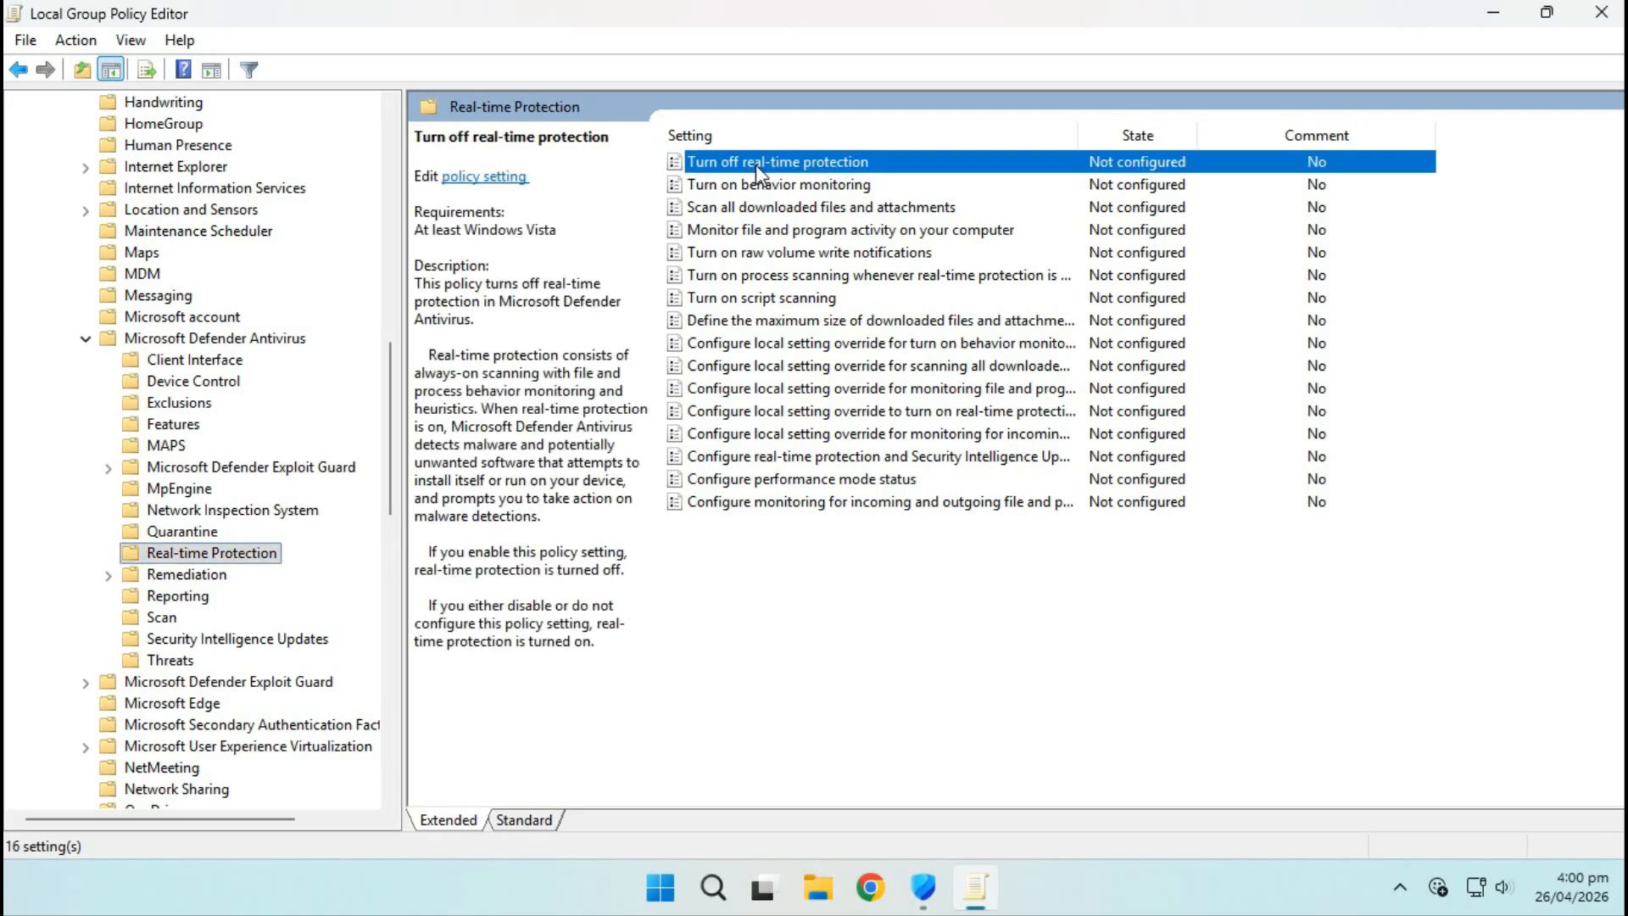
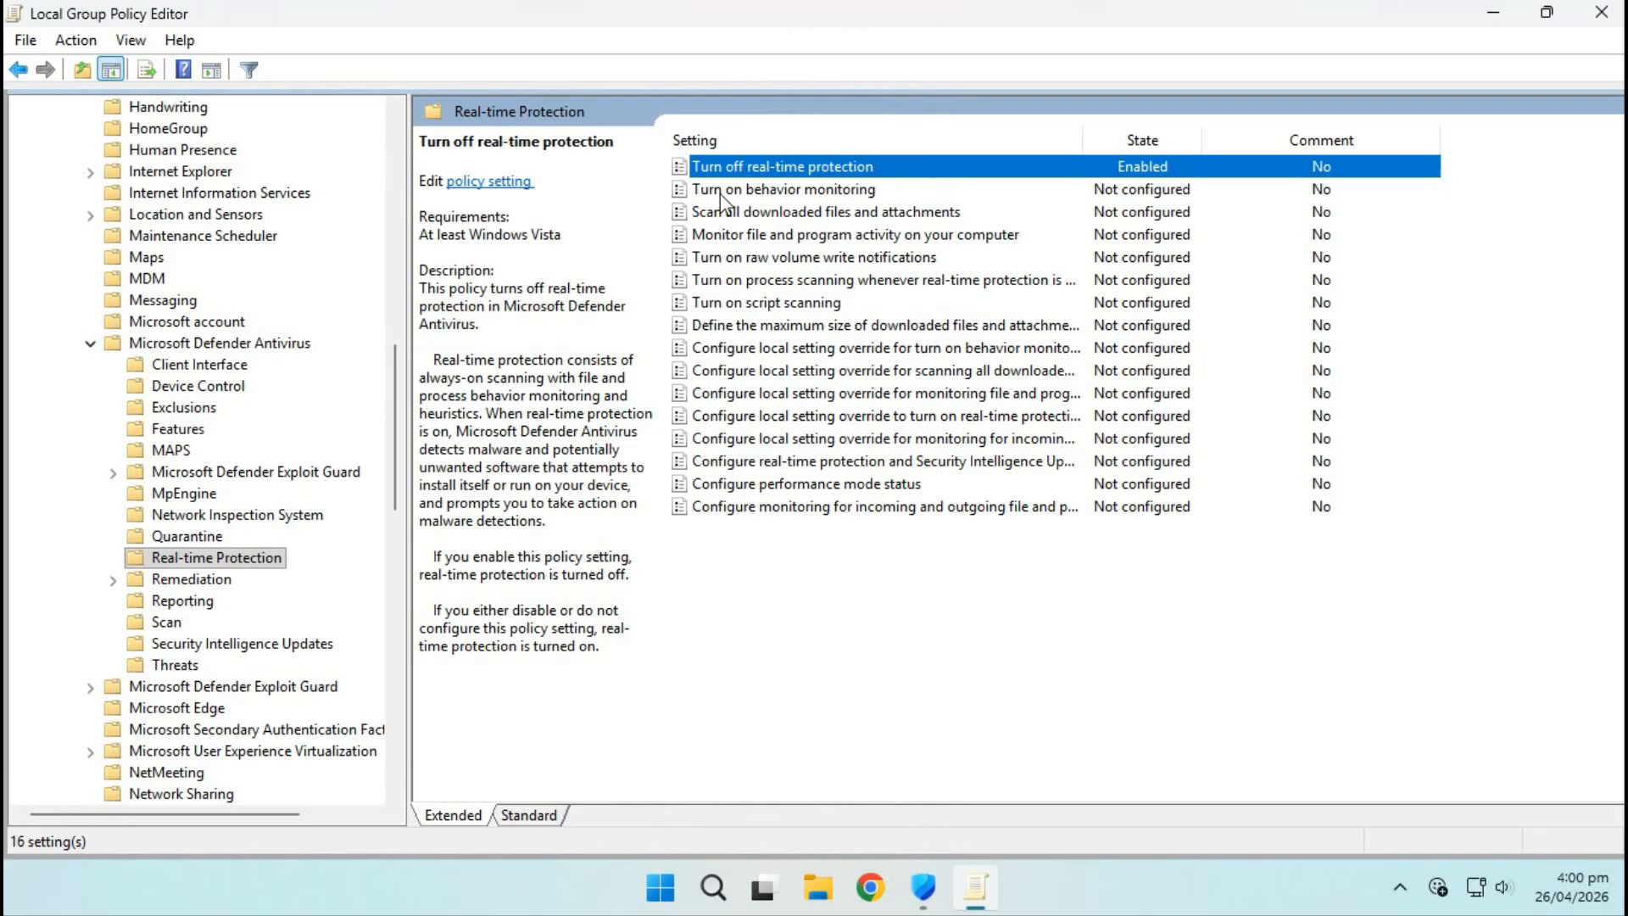
Open the "Turn on behavior monitoring" policy and set it to Enabled.
{"action": "left_click", "coordinate": [722, 195]}
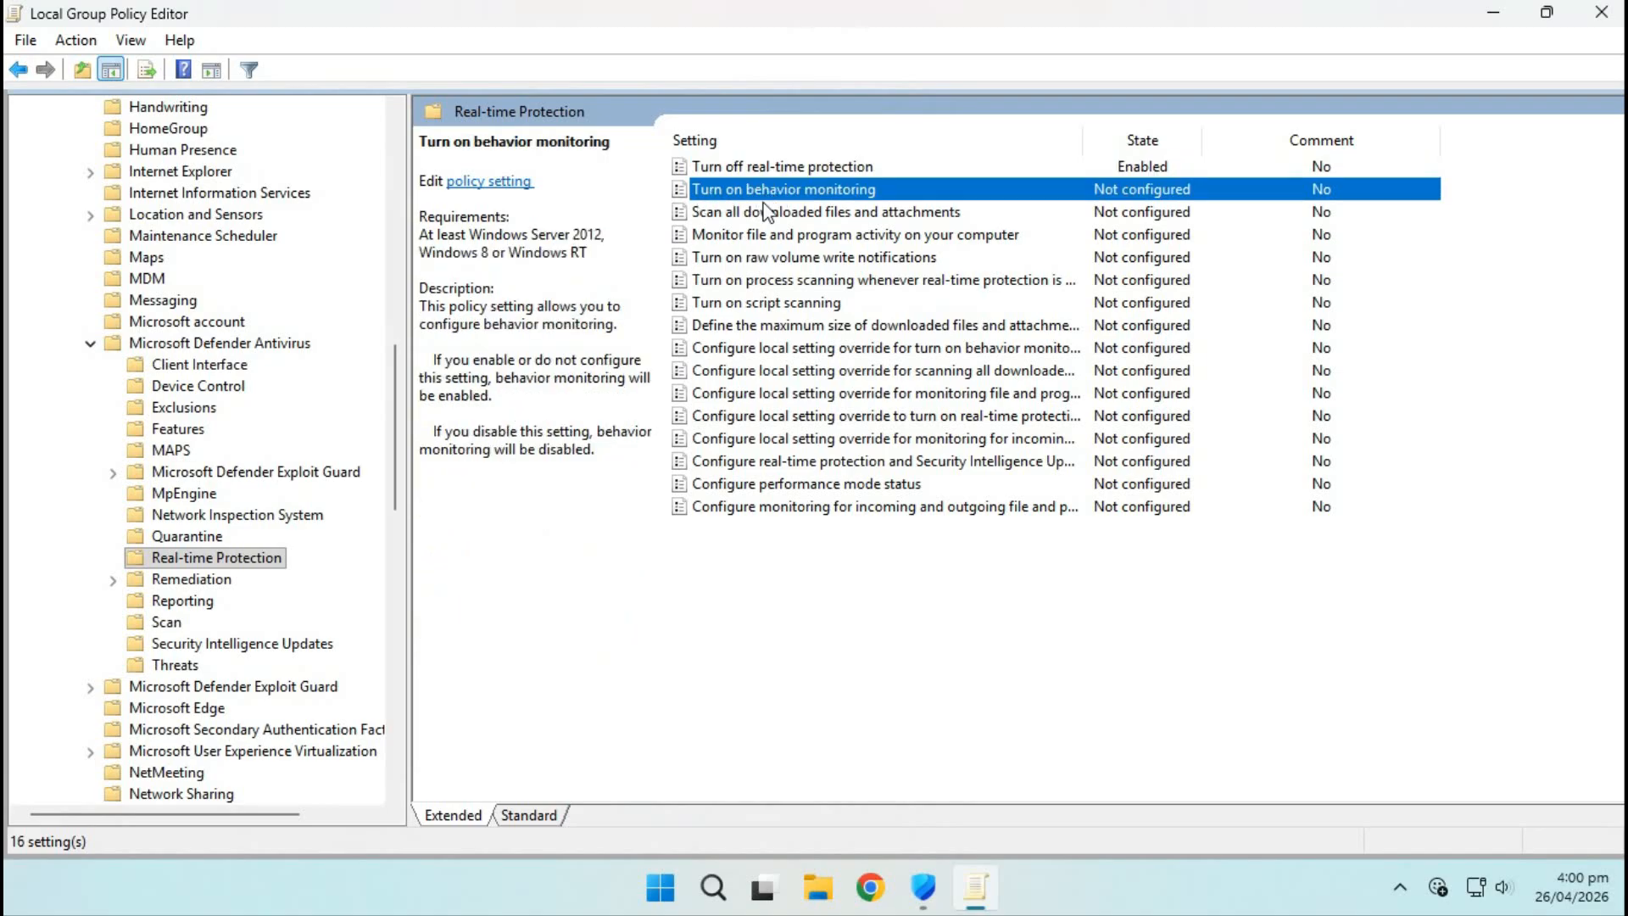
{"action": "double_click", "coordinate": [757, 212]}
{"action": "left_click", "coordinate": [922, 142]}
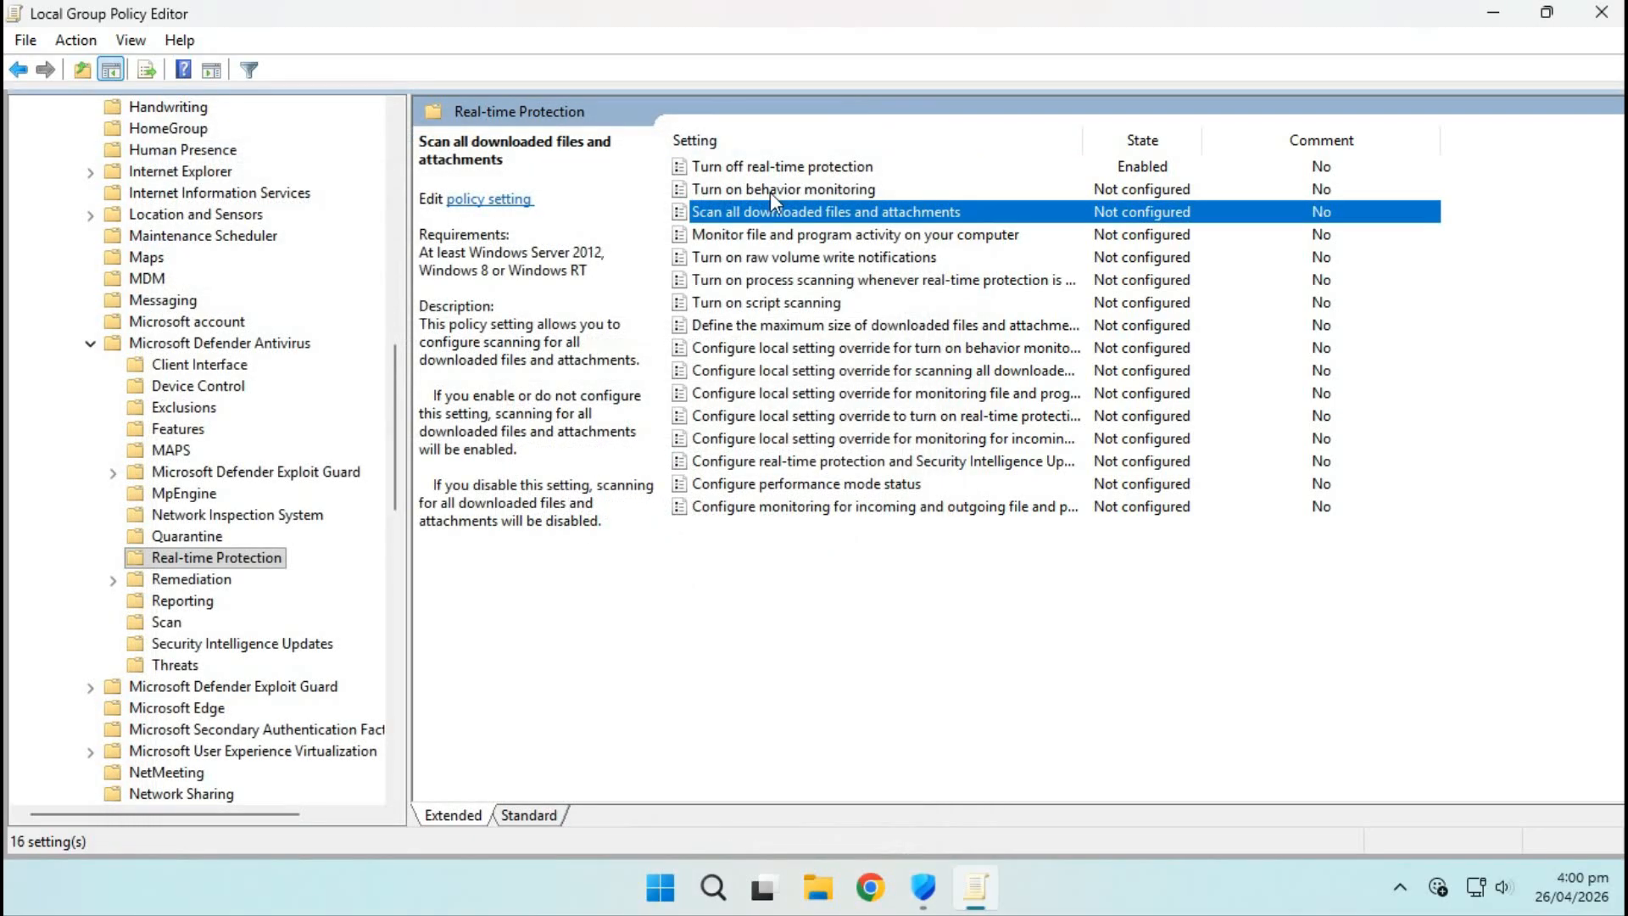
{"action": "double_click", "coordinate": [770, 192]}
{"action": "left_click", "coordinate": [225, 302]}
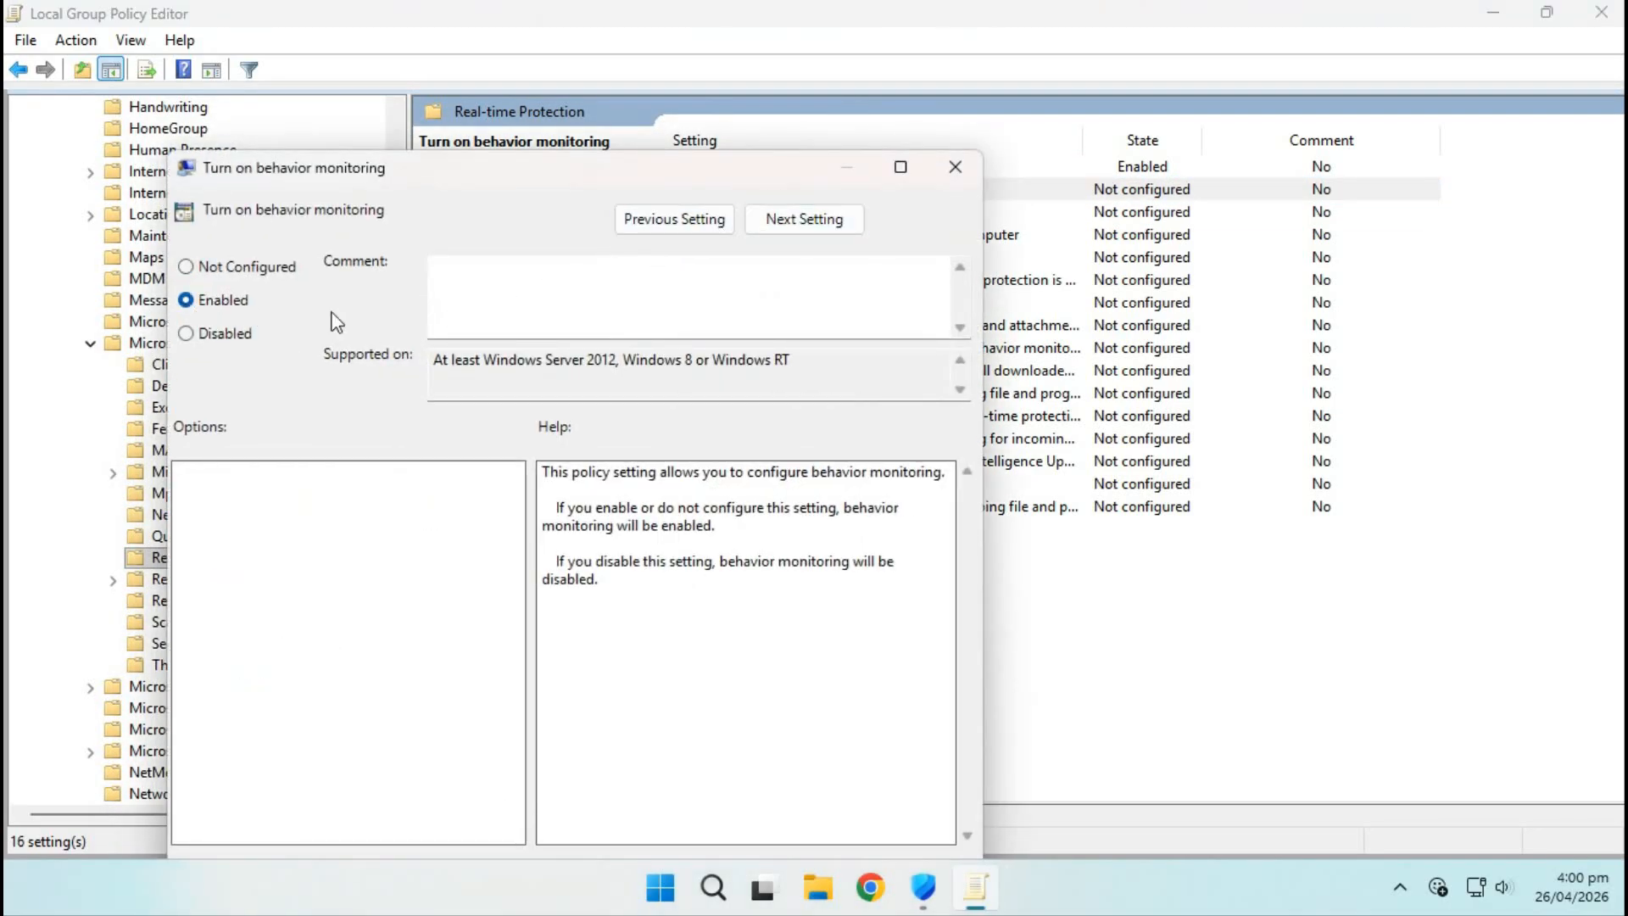
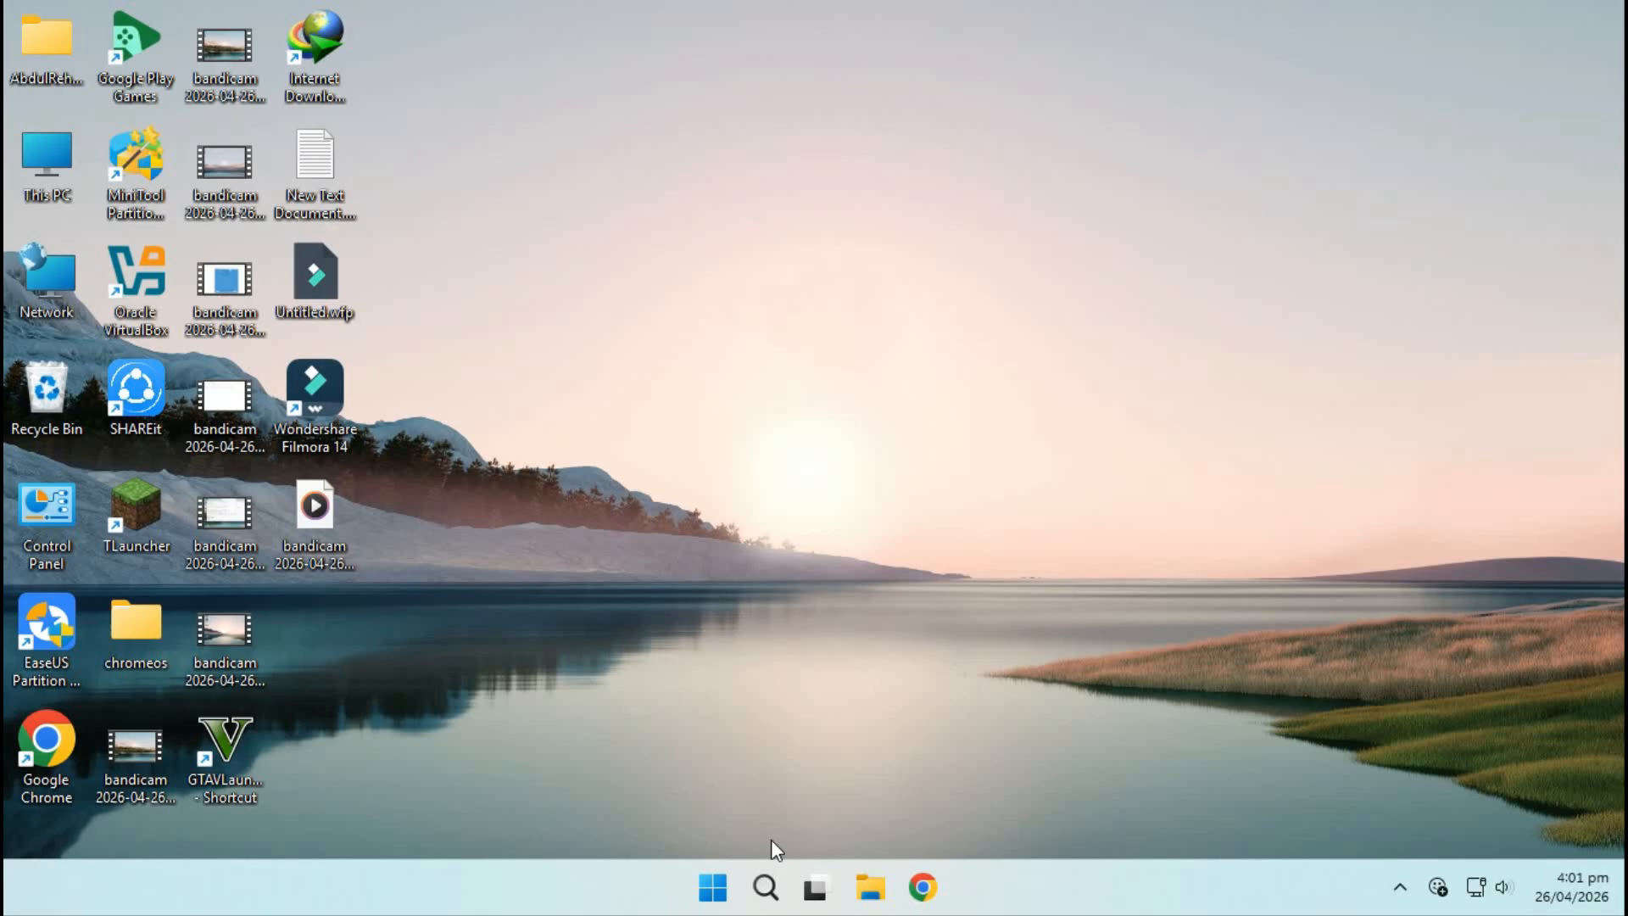
Bring up the computer's power options.
{"action": "left_click", "coordinate": [713, 887]}
{"action": "left_click", "coordinate": [1107, 810]}
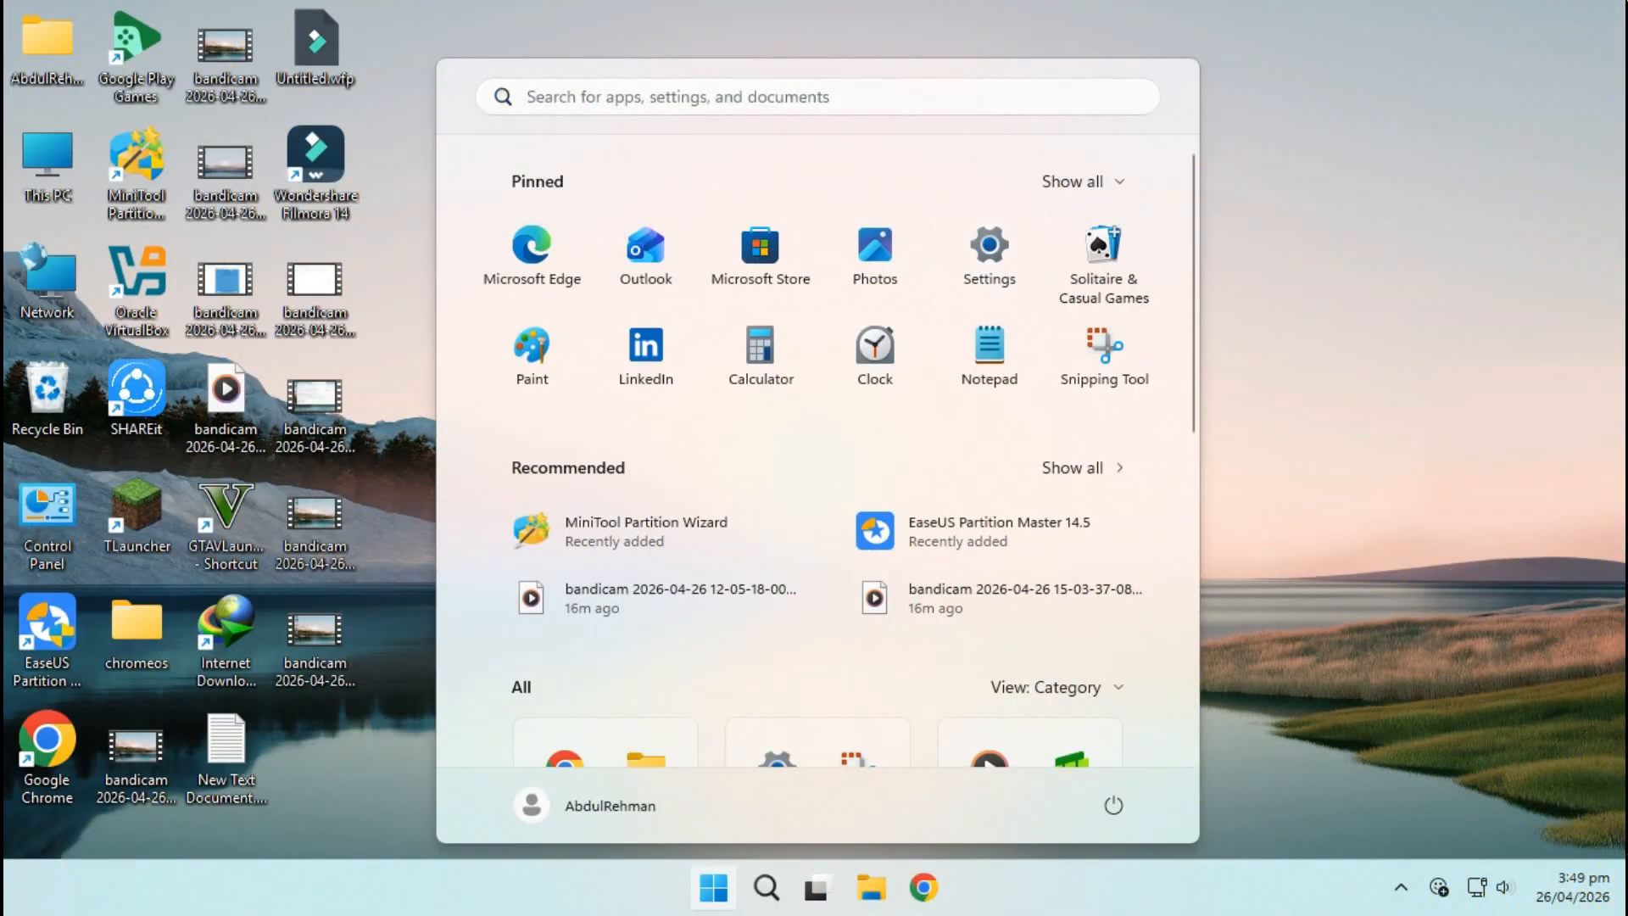
Open the Virus & threat protection page of Windows Security through Privacy & security in Settings.
{"action": "left_click", "coordinate": [989, 246]}
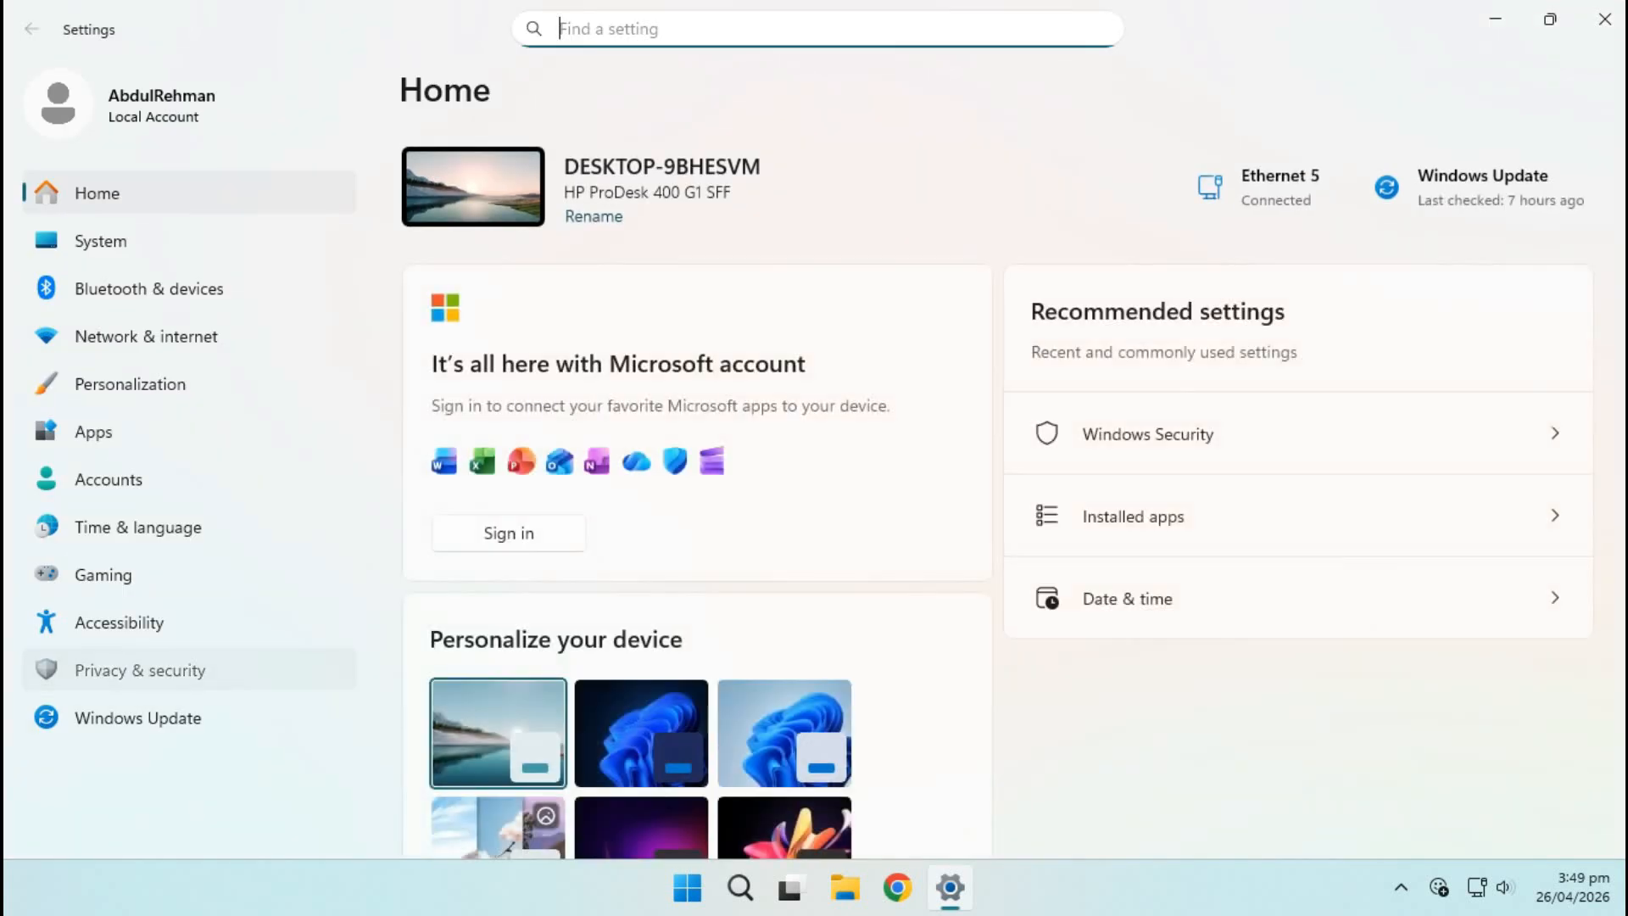
{"action": "left_click", "coordinate": [140, 670]}
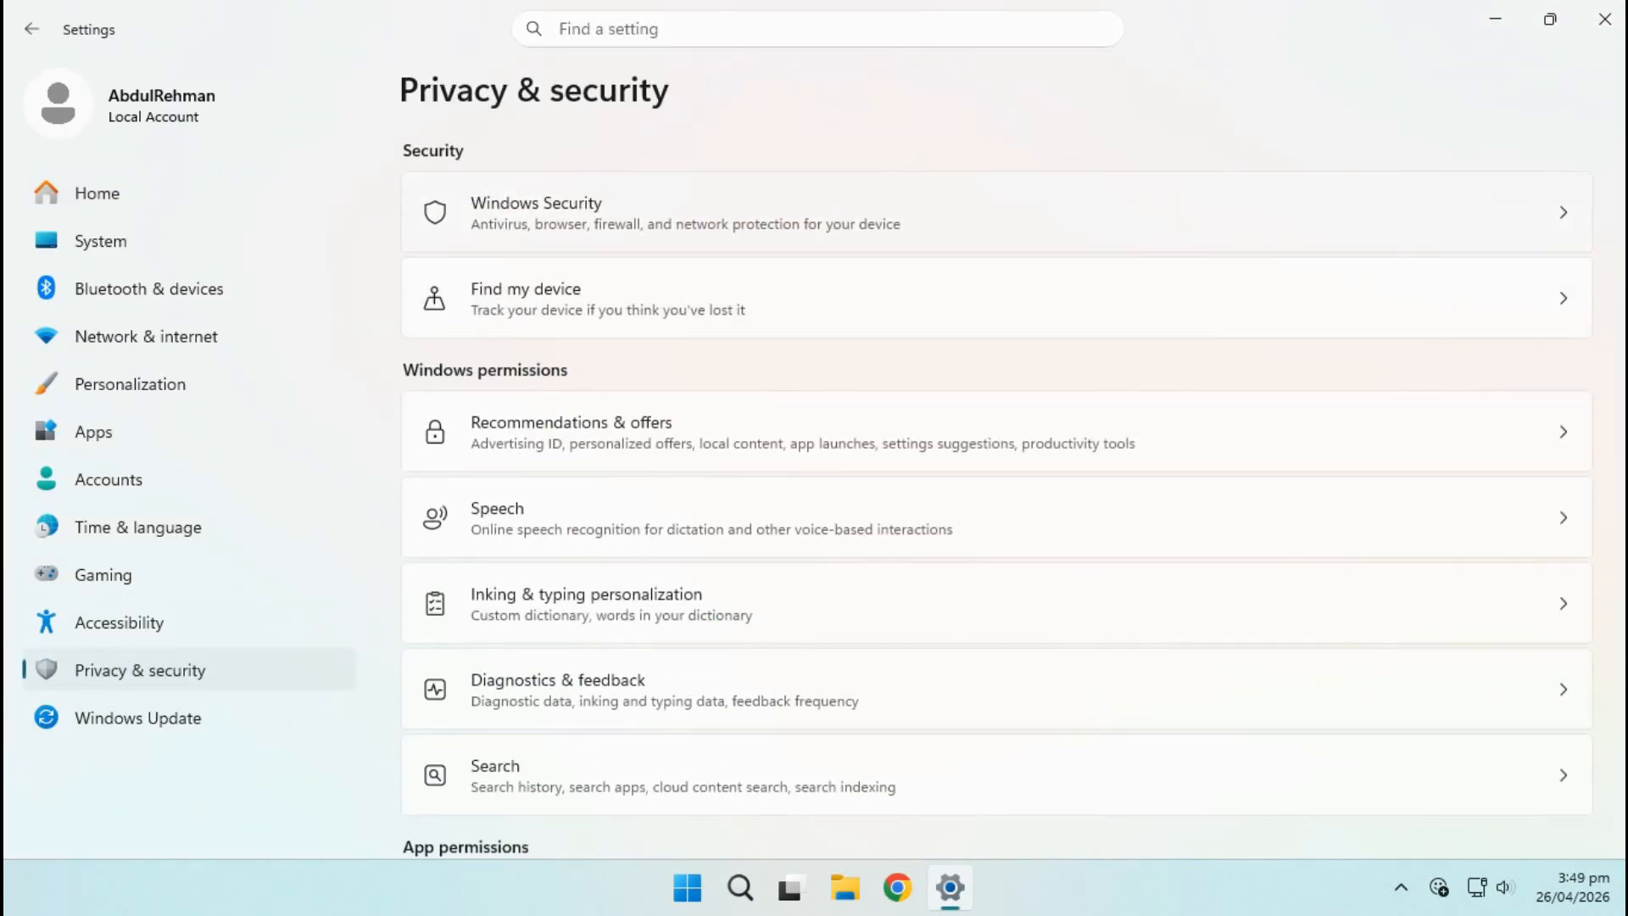
{"action": "left_click", "coordinate": [1014, 182]}
{"action": "left_click", "coordinate": [593, 327]}
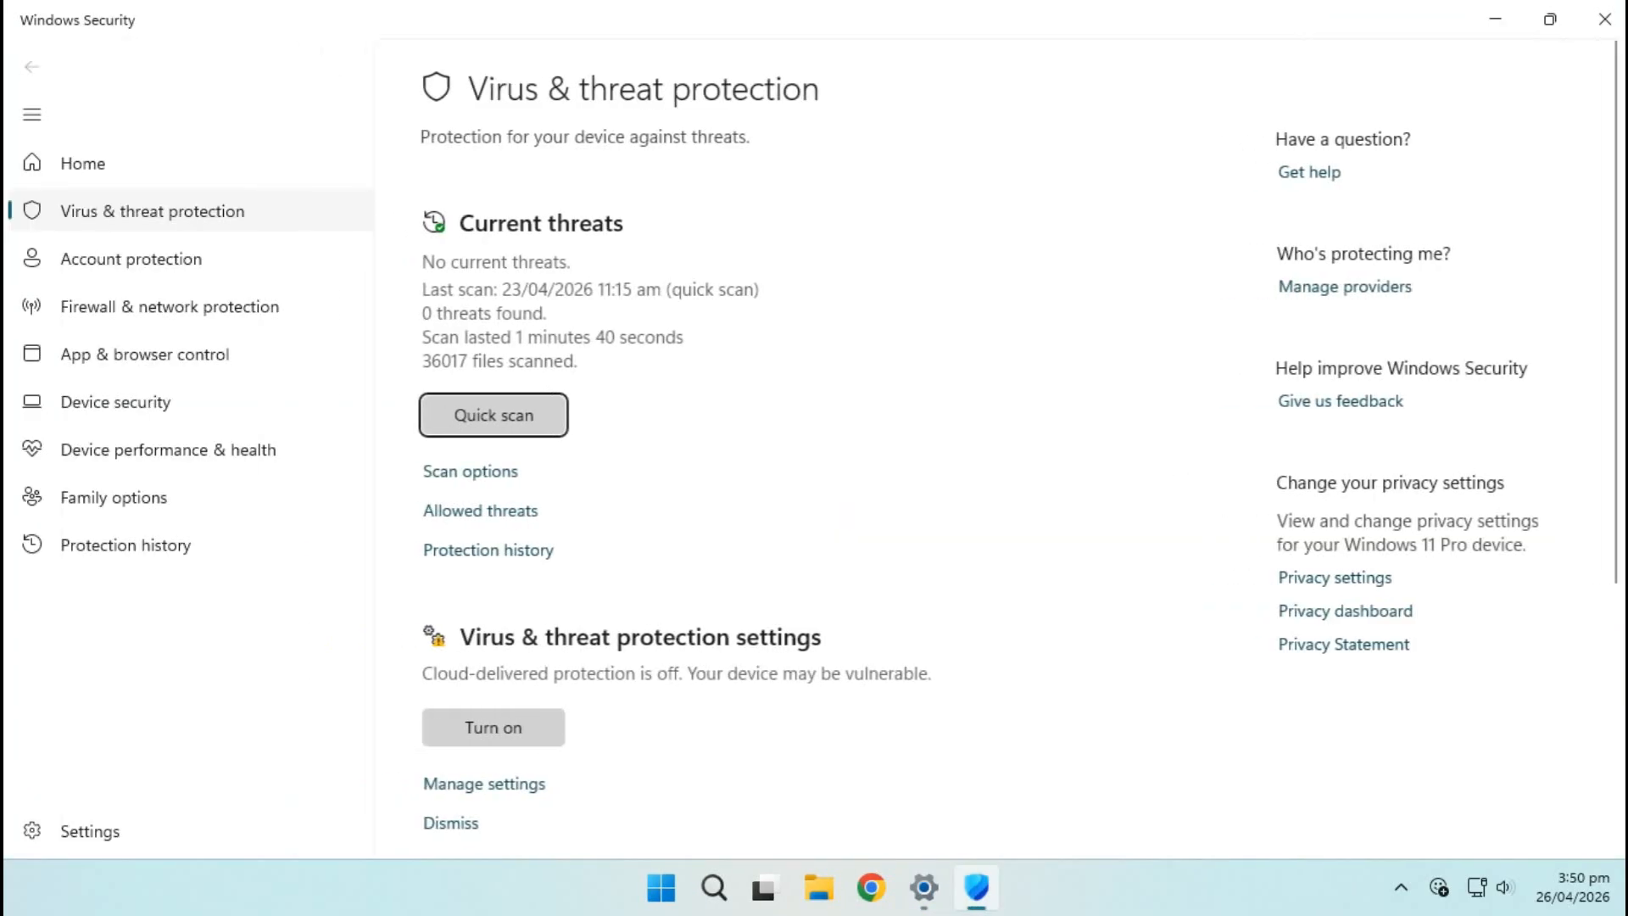
Open the Virus & threat protection settings and check the state of real-time, Dev Drive, cloud-delivered, sample submission and tamper protection.
{"action": "scroll", "coordinate": [831, 449], "scroll_direction": "down", "scroll_amount": 3}
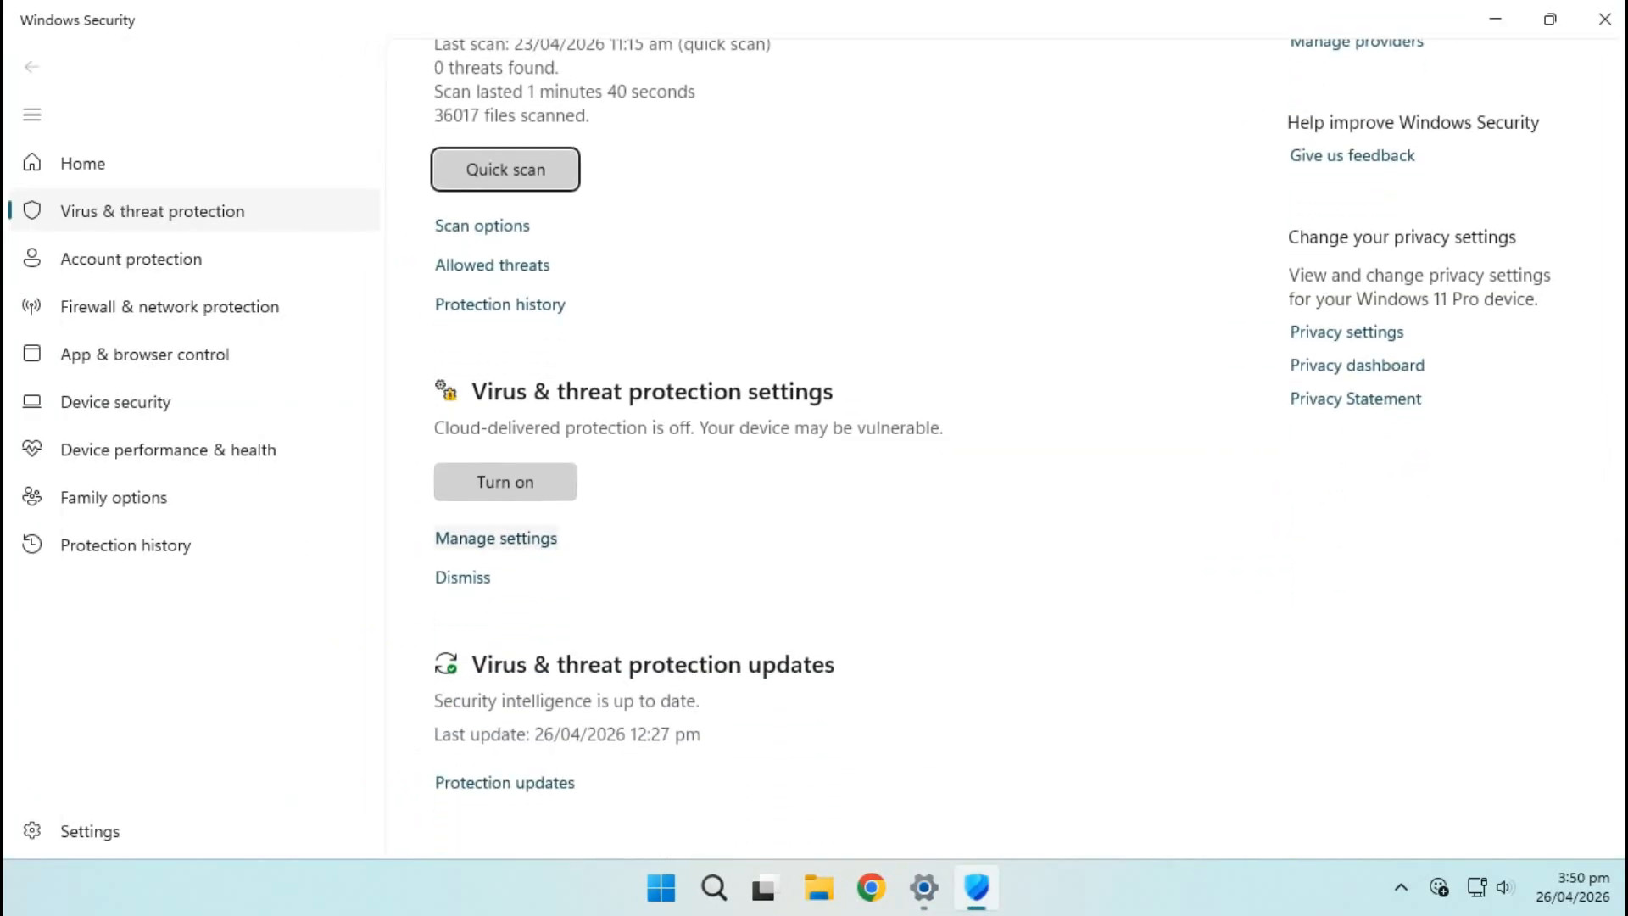
{"action": "left_click", "coordinate": [496, 539]}
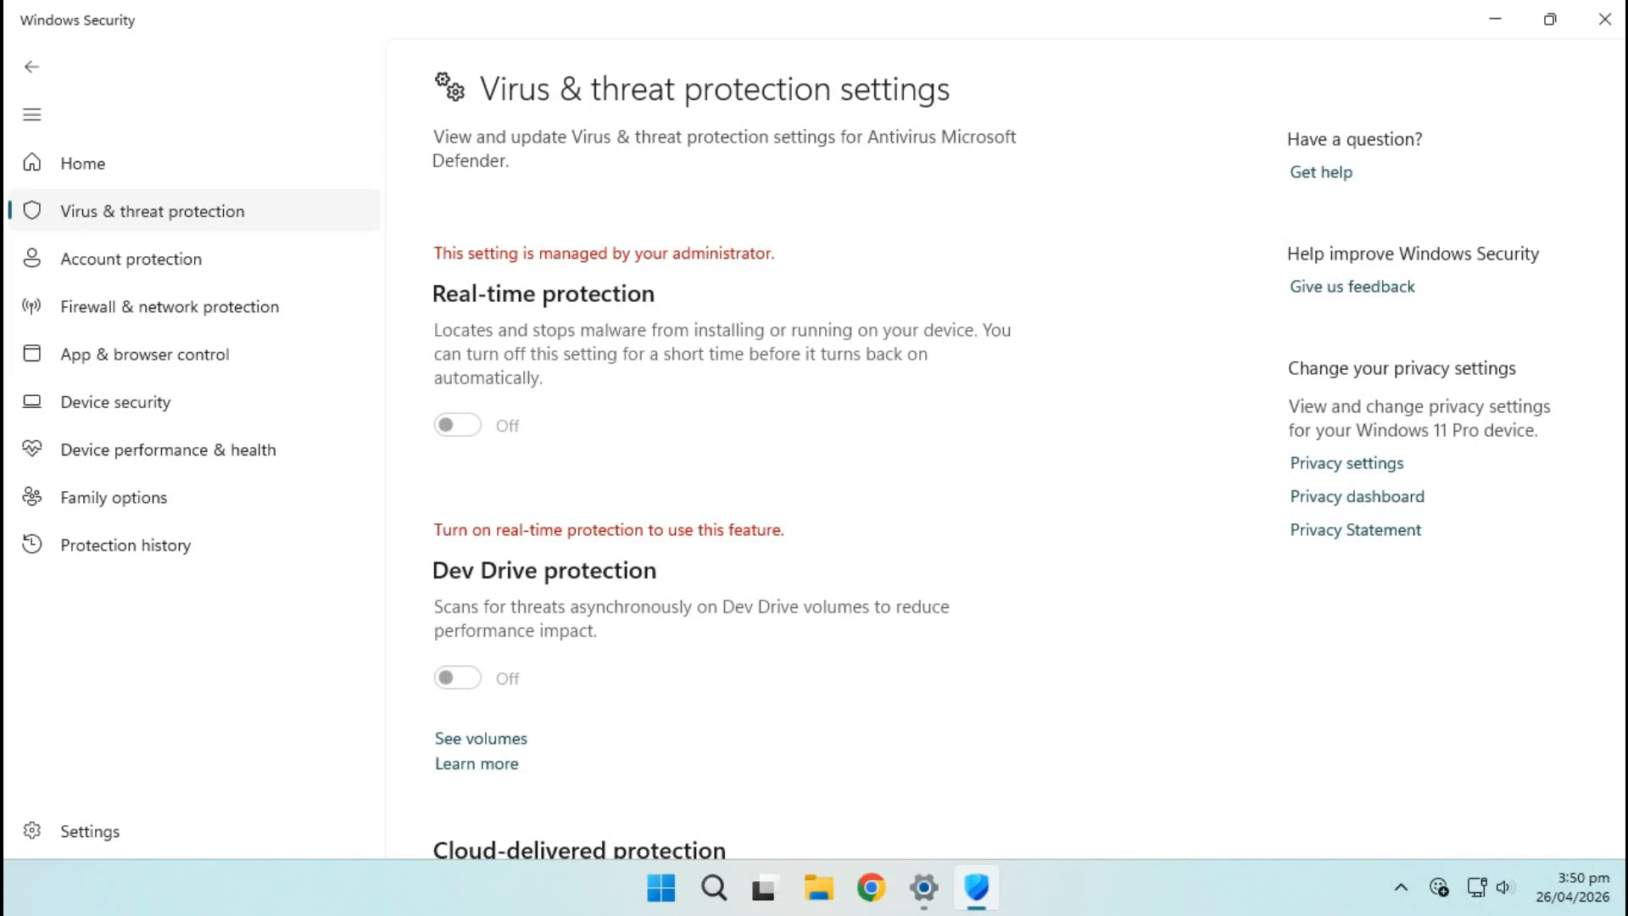
{"action": "scroll", "coordinate": [993, 450], "scroll_direction": "down", "scroll_amount": 3}
{"action": "scroll", "coordinate": [992, 450], "scroll_direction": "down", "scroll_amount": 15}
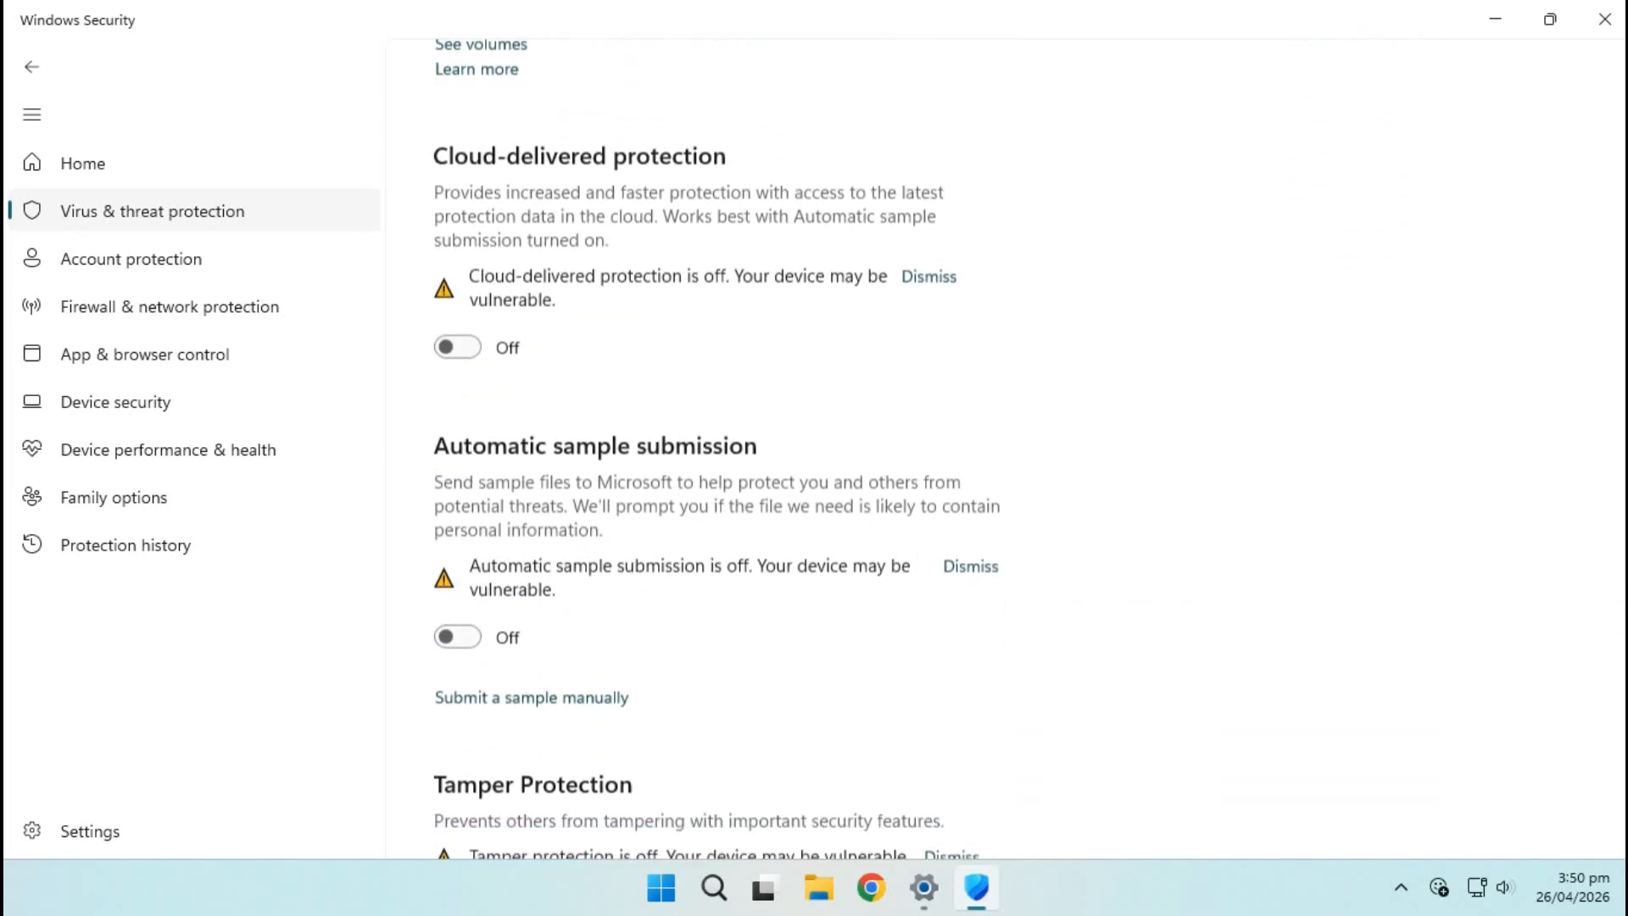
{"action": "scroll", "coordinate": [992, 450], "scroll_direction": "up", "scroll_amount": 18}
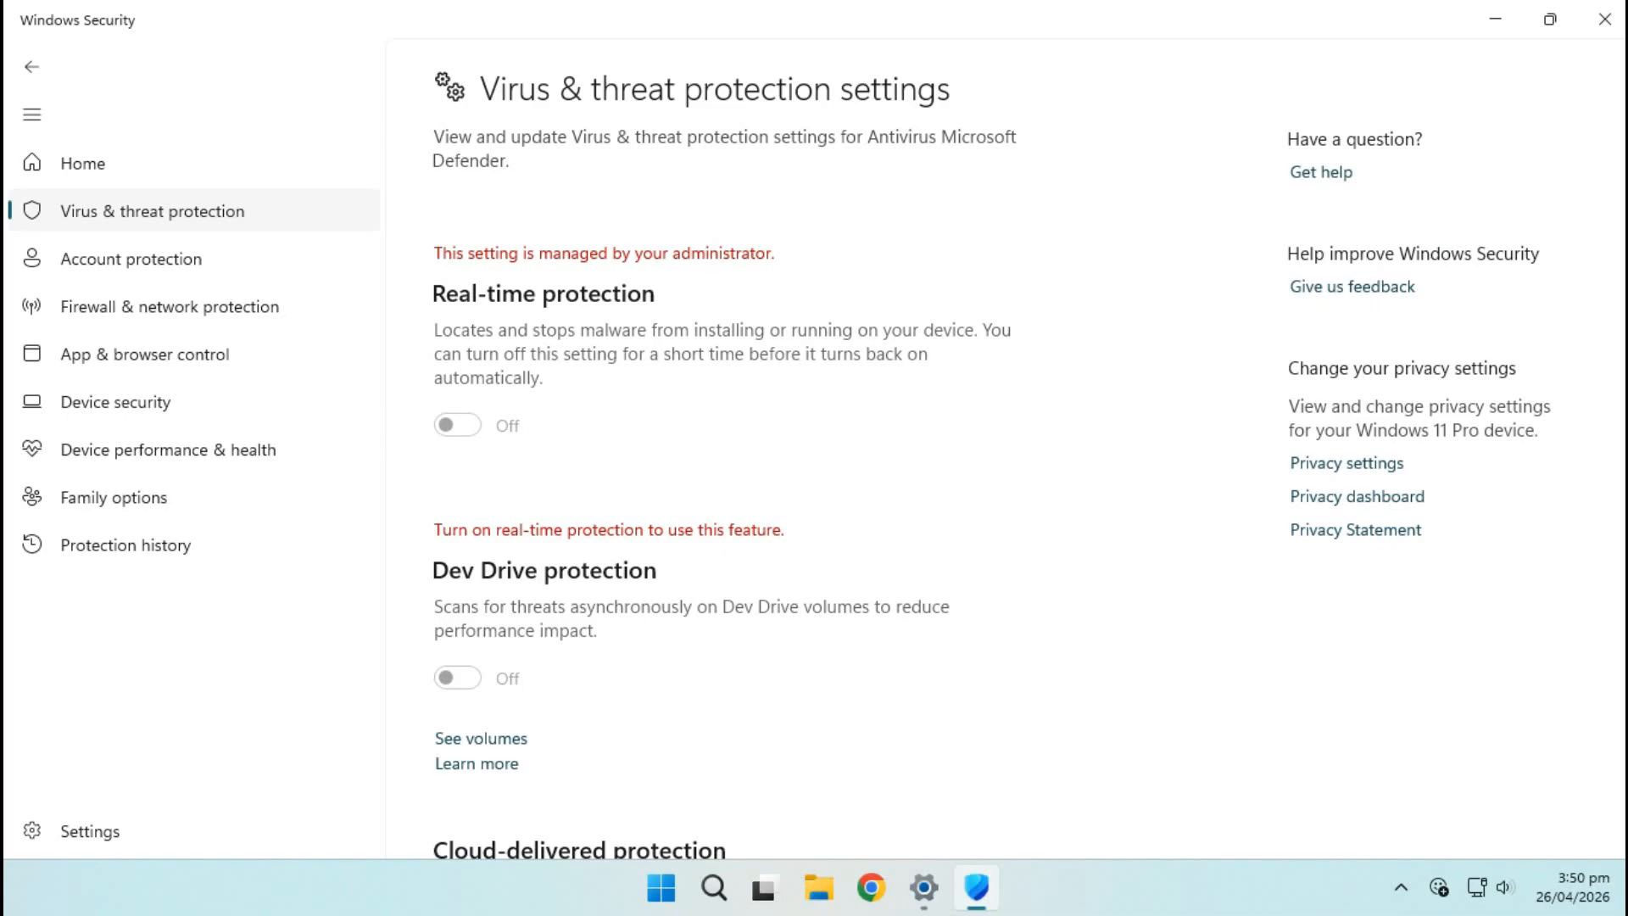
Return to the Virus & threat protection overview, review its remaining sections and close Windows Security.
{"action": "left_click", "coordinate": [32, 67]}
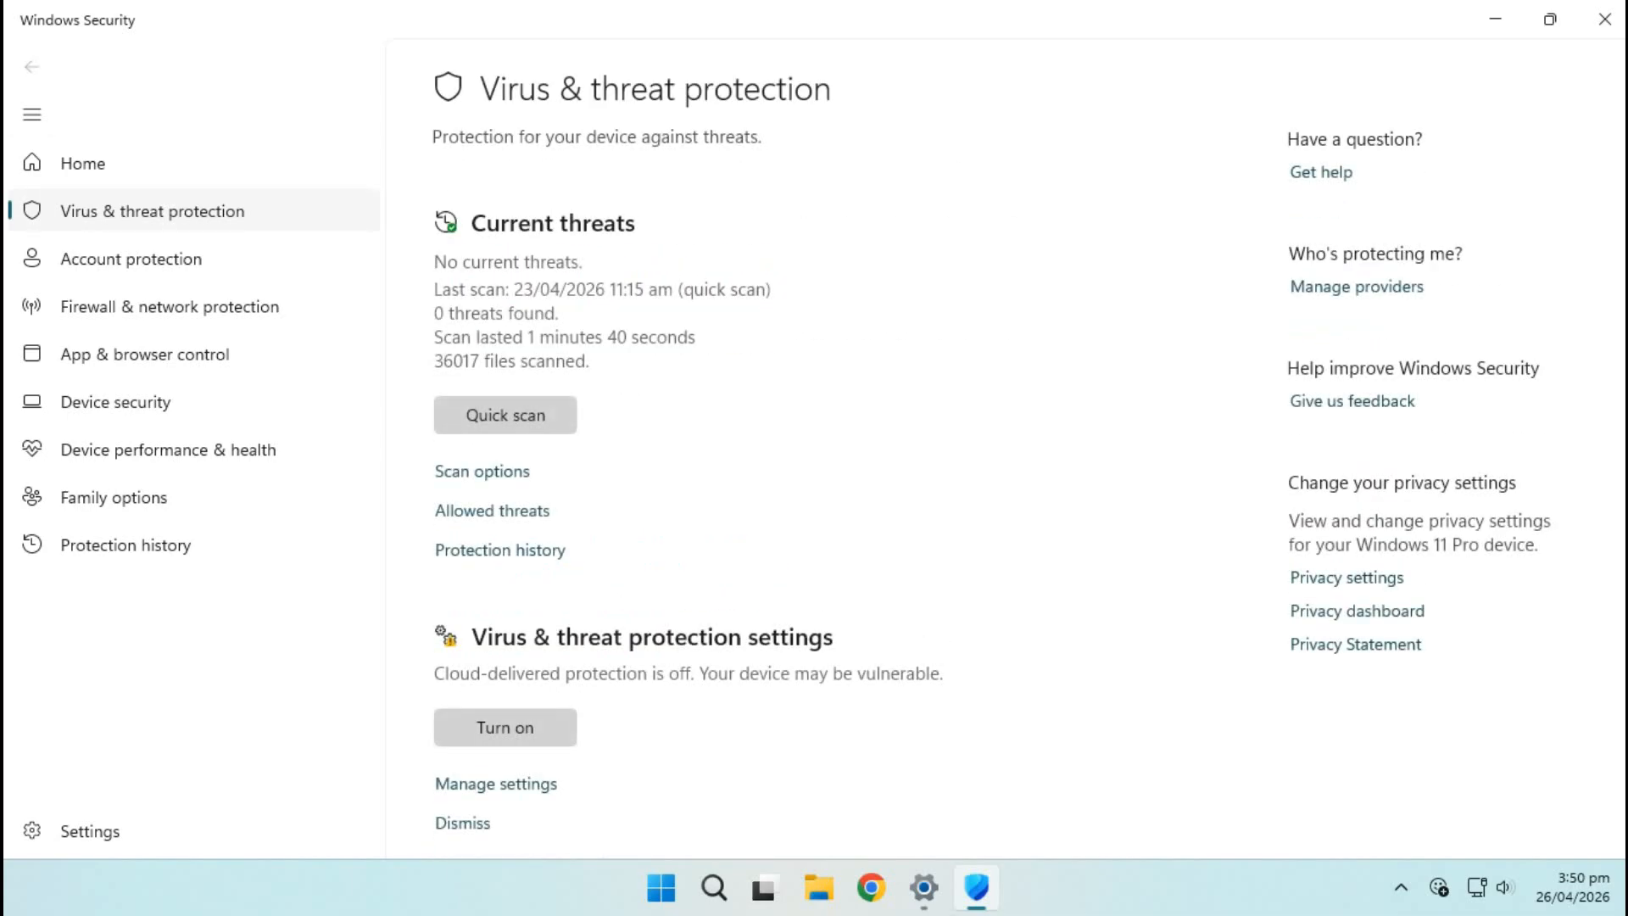
{"action": "scroll", "coordinate": [992, 441], "scroll_direction": "down", "scroll_amount": 5}
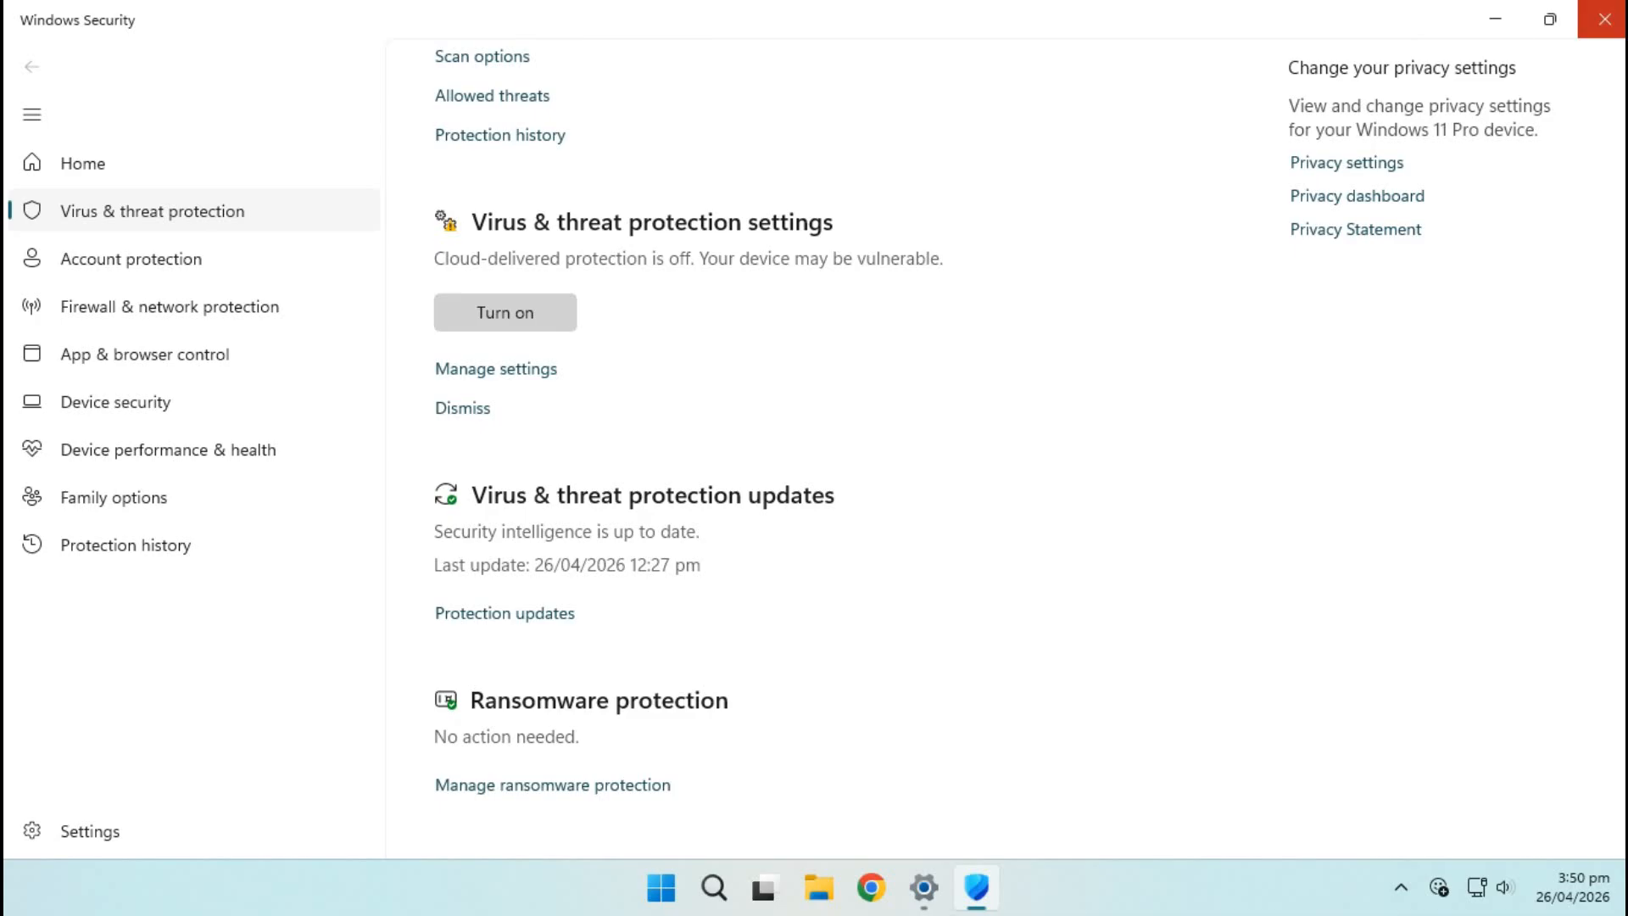
{"action": "left_click", "coordinate": [1606, 19]}
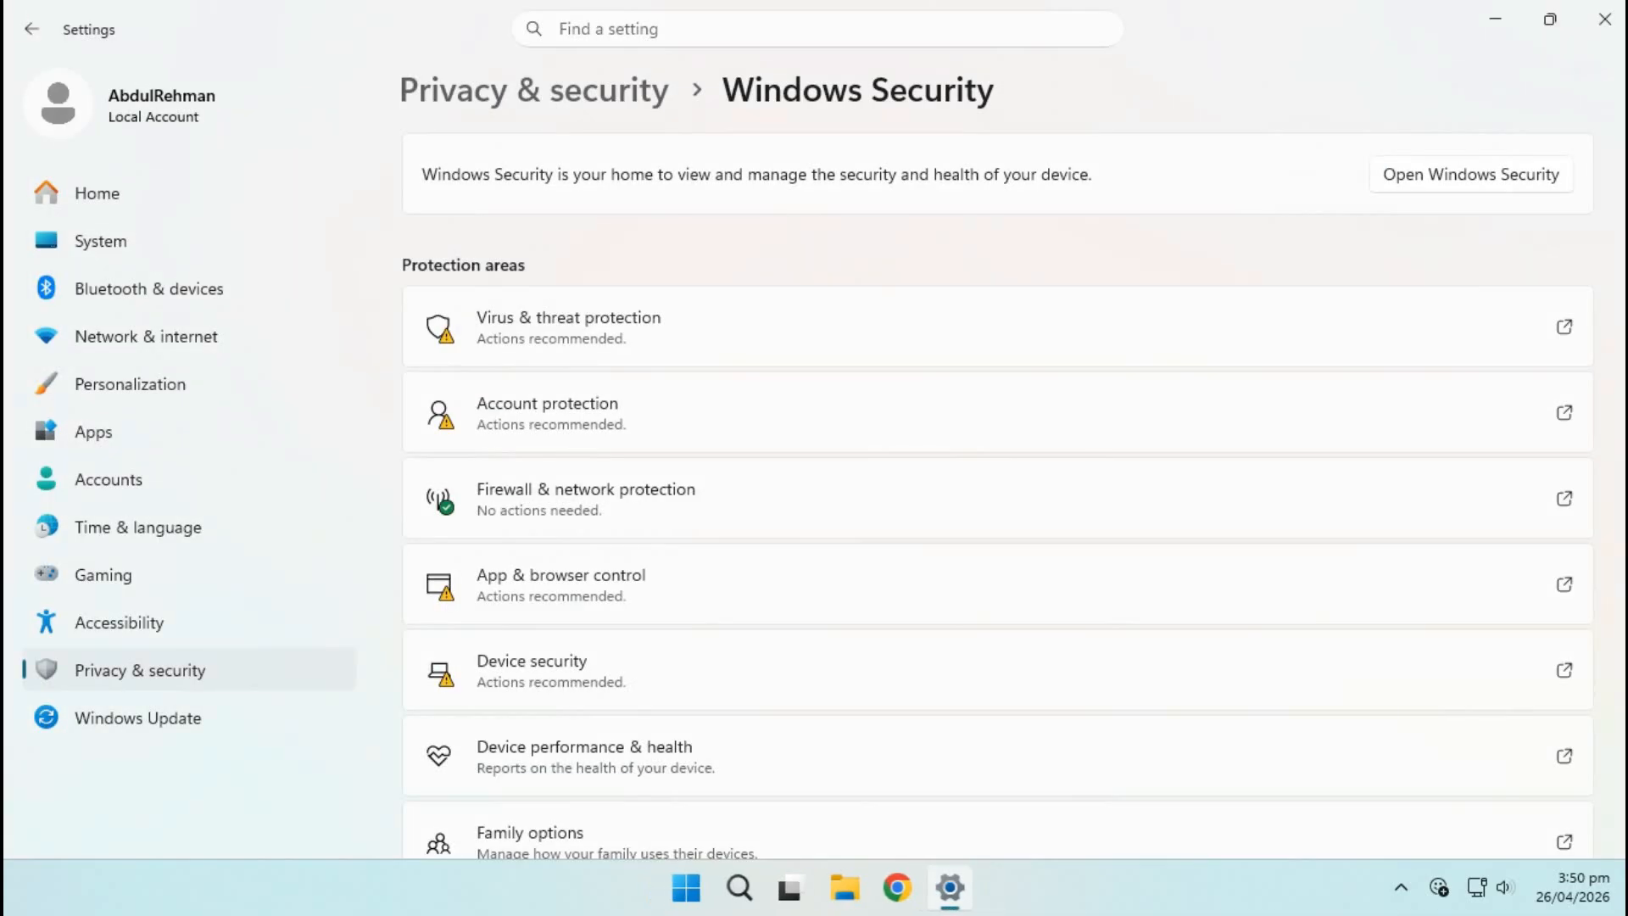